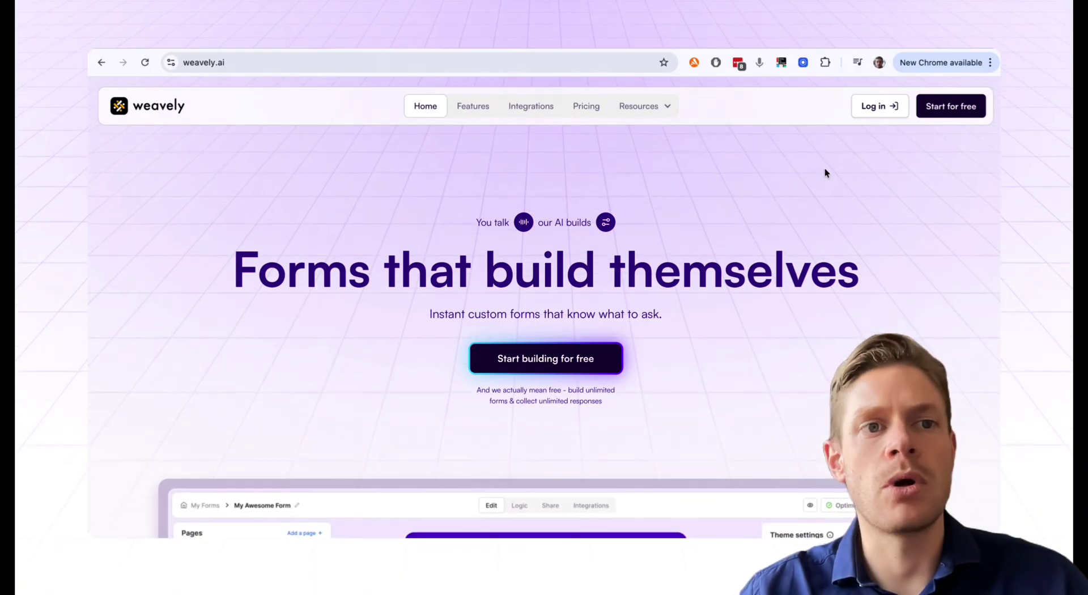
- Start a new free form and choose to create it with AI
click(952, 108)
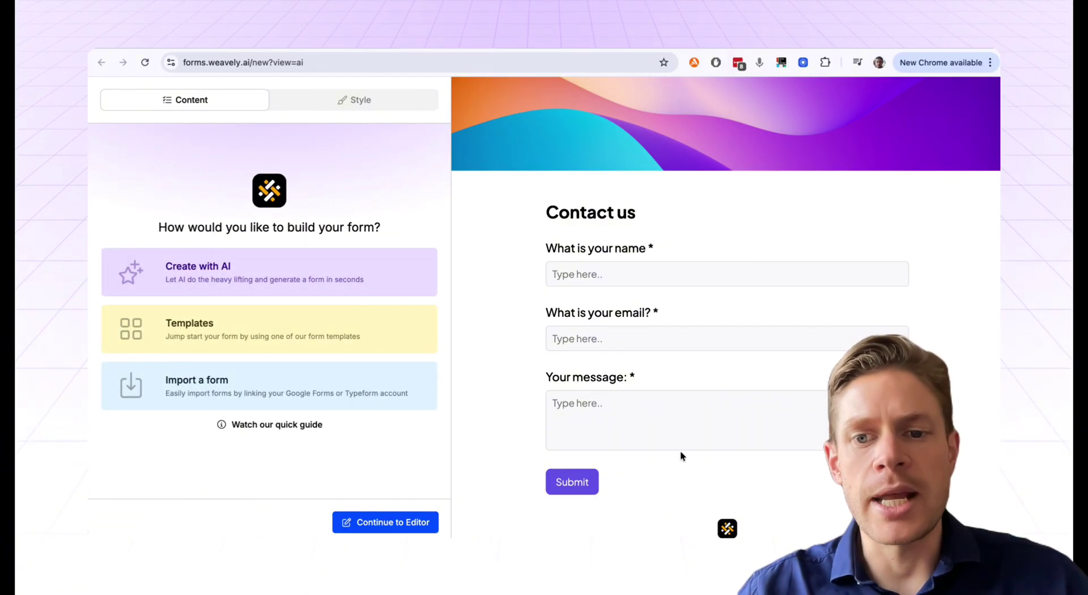
scroll(680, 451, down, 2)
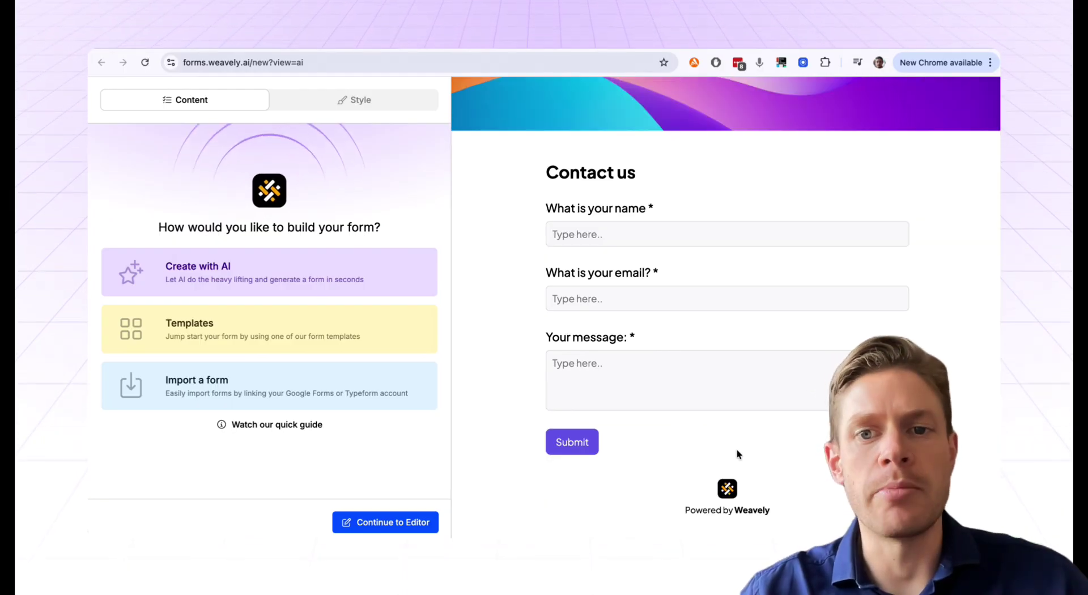
click(233, 261)
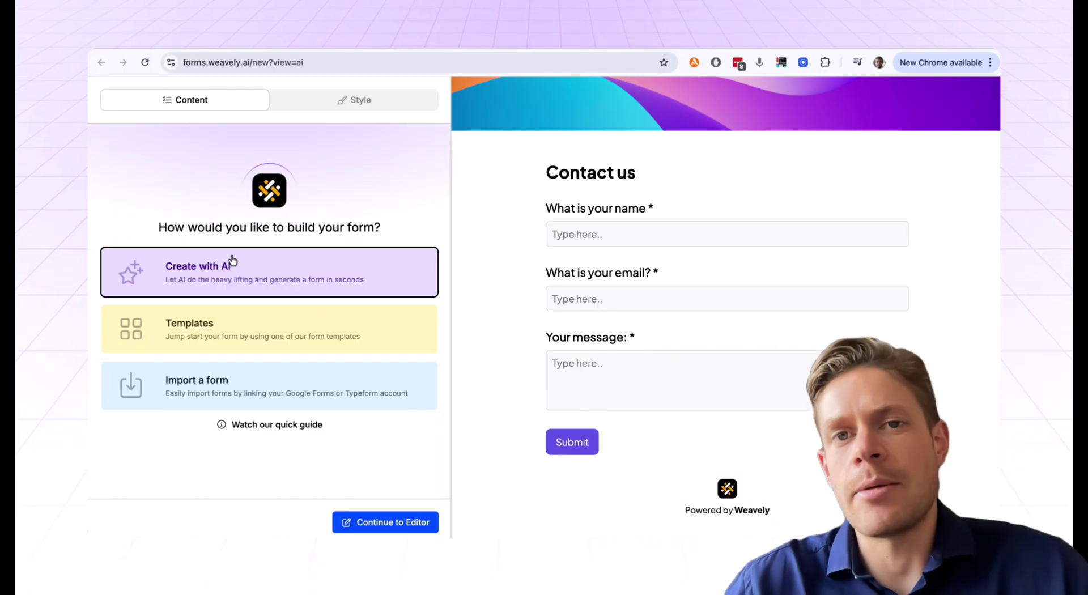
click(232, 261)
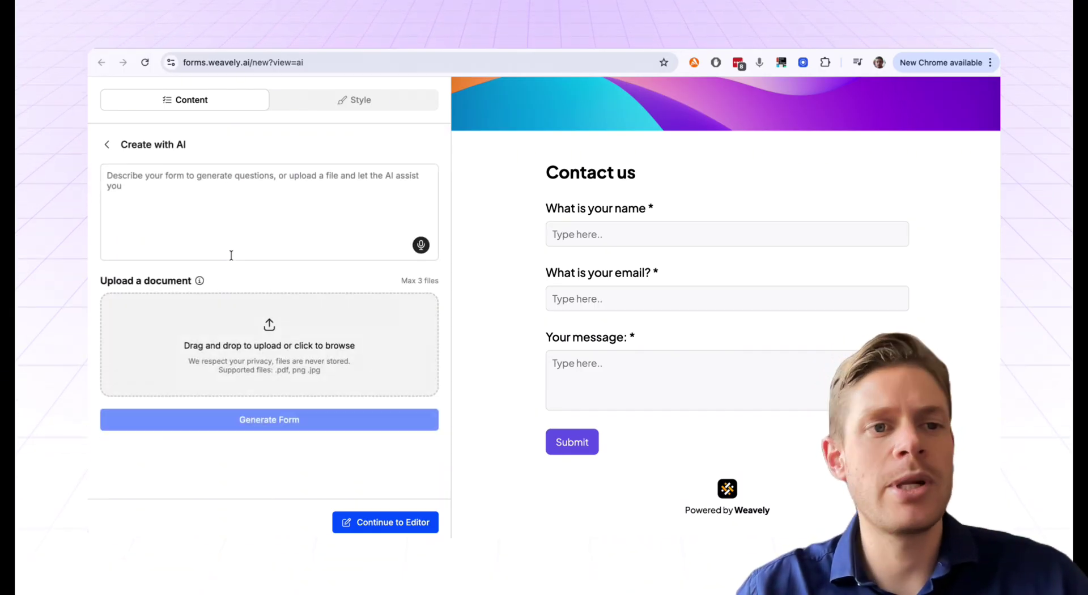
- Generate a form from the prompt "I need a lead generation form for my agency website. It needs to qualify potential projects"
click(194, 190)
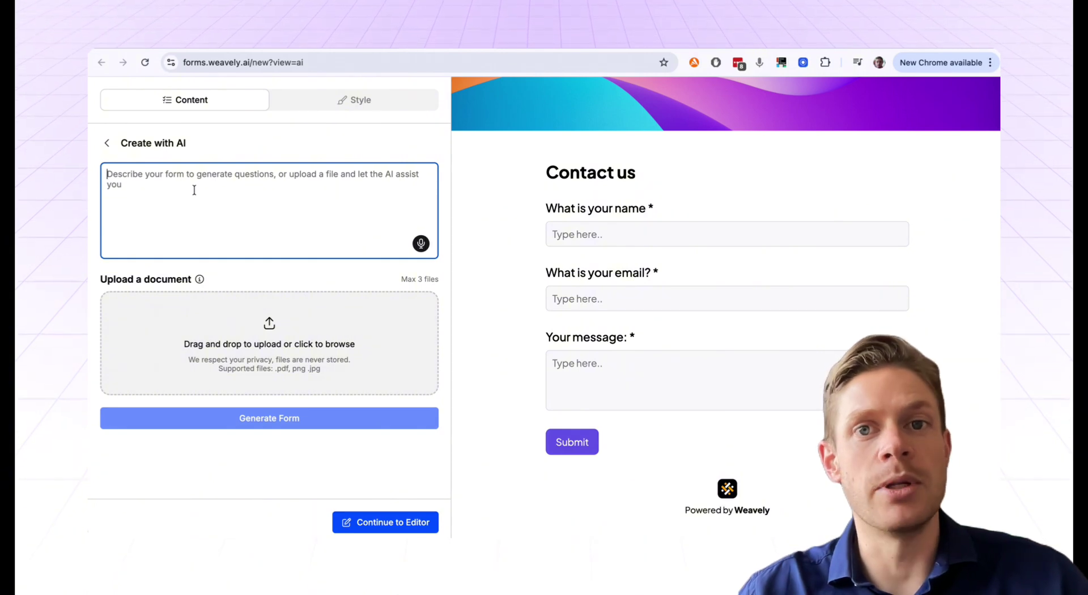
text(I)
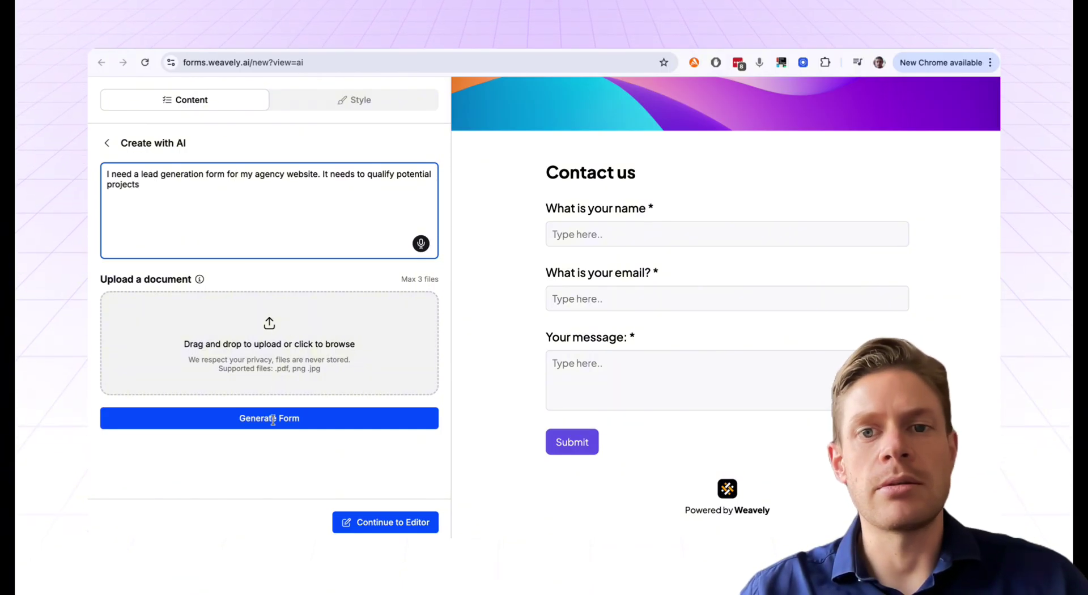
click(273, 420)
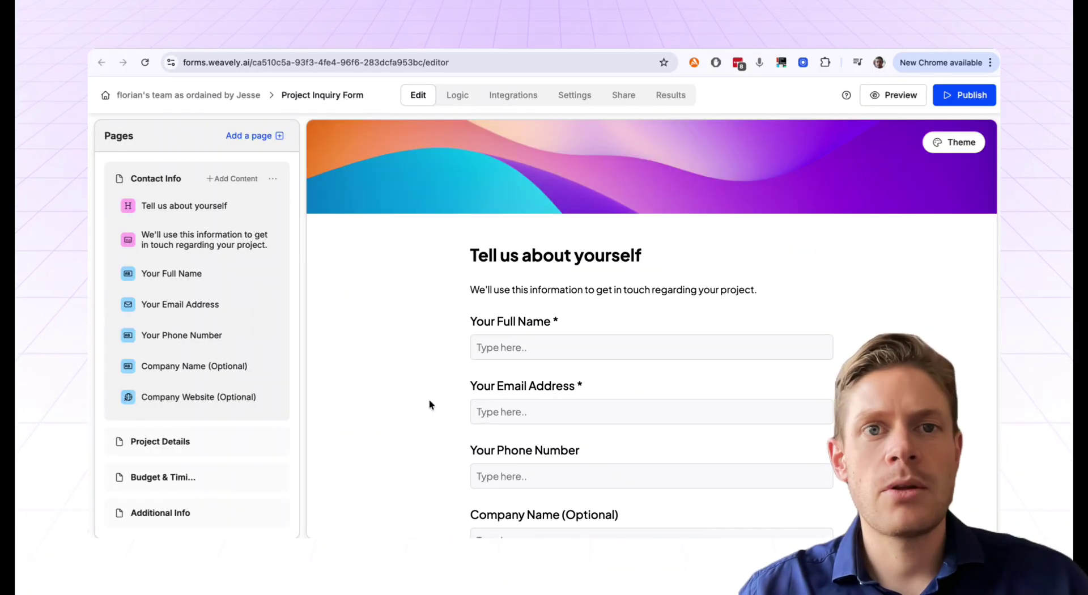
- Review the questions on the generated form's Contact Info and Project Details pages
scroll(430, 399, down, 3)
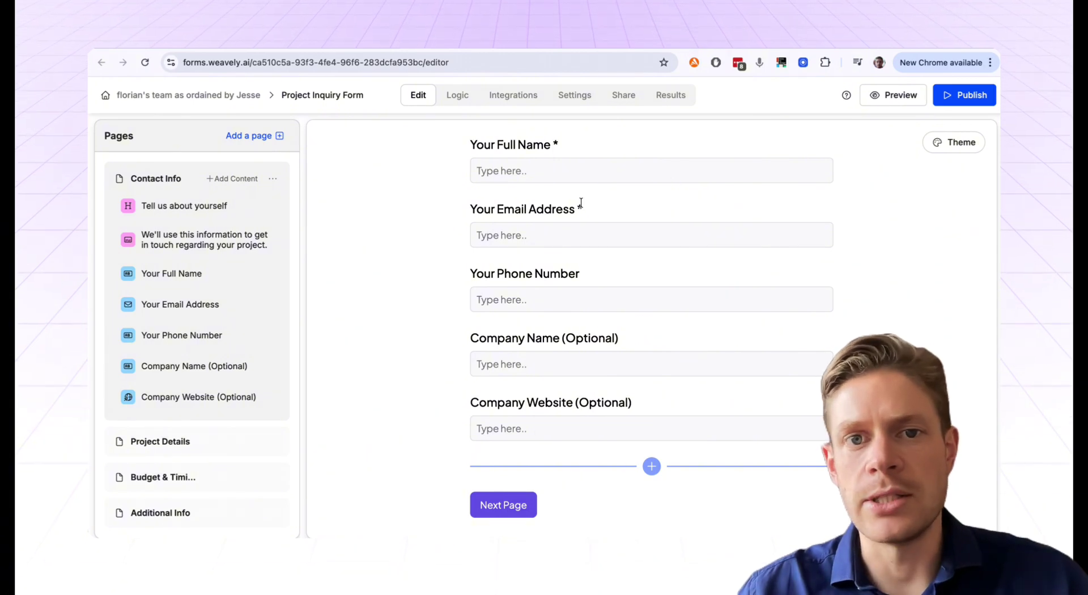
click(160, 442)
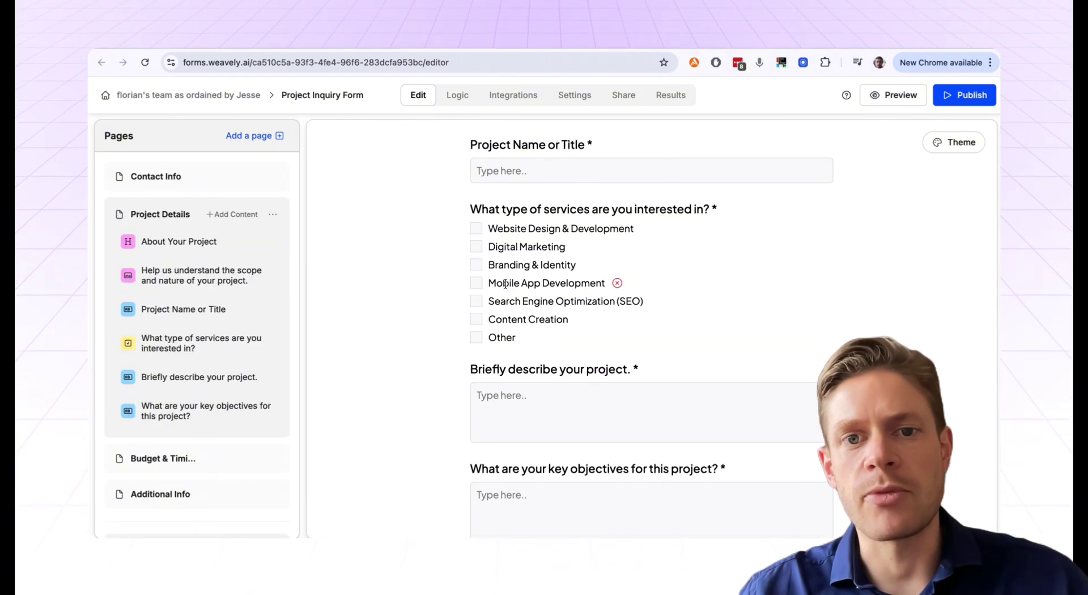
scroll(415, 323, down, 2)
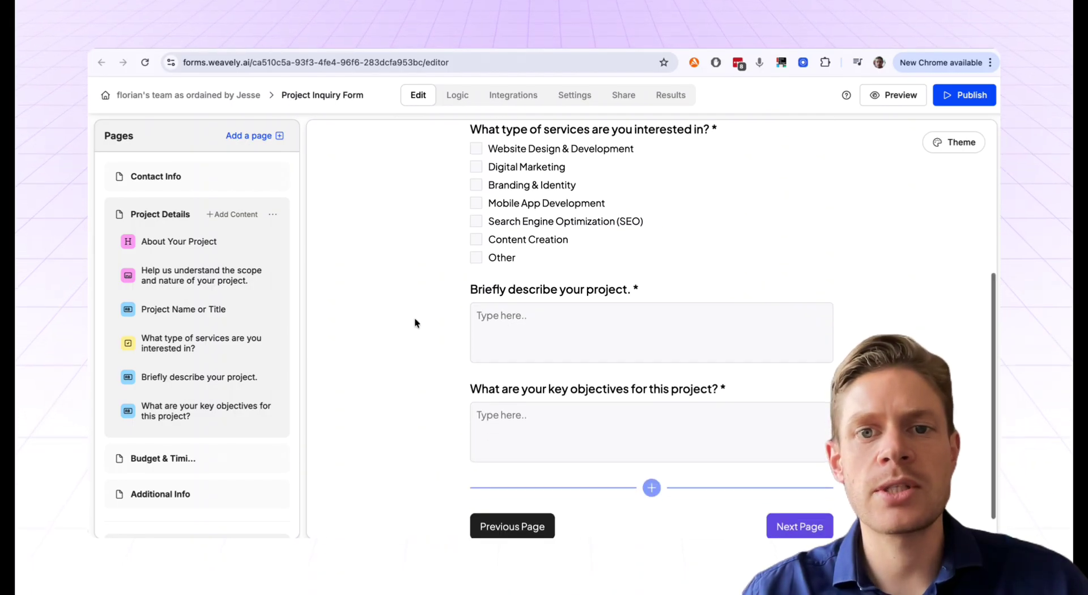
scroll(196, 410, down, 1)
- Examine the budget, start date and urgency questions on the Budget & Timing page
click(192, 445)
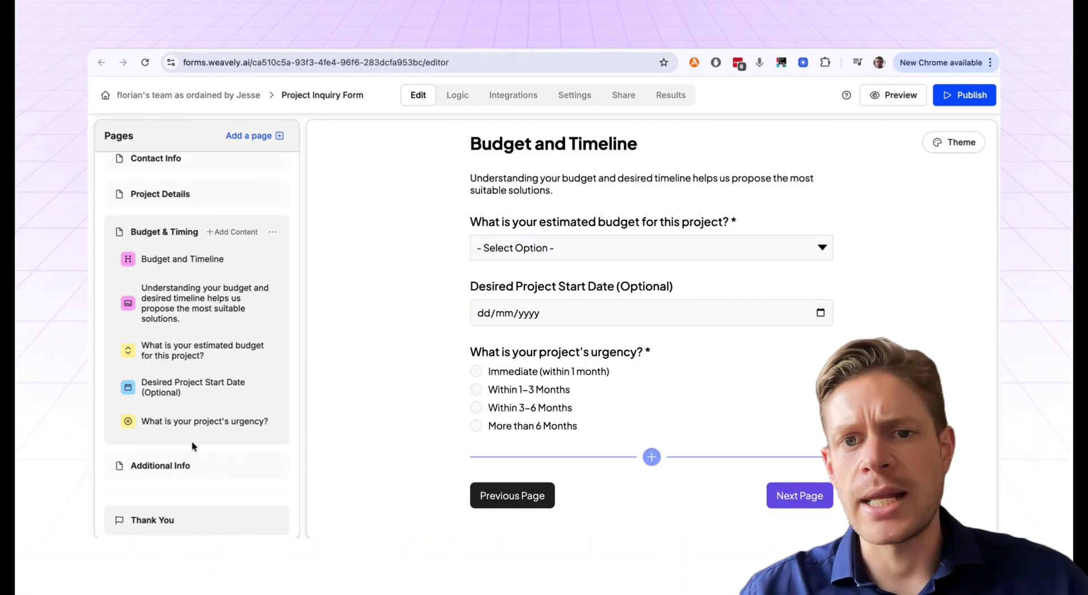
click(586, 239)
click(409, 283)
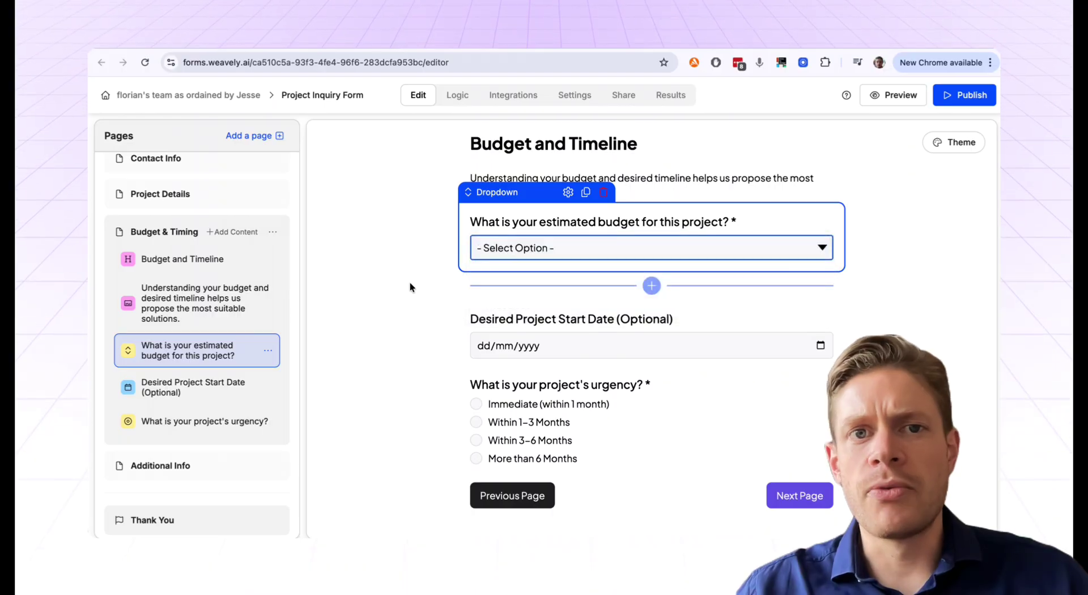
click(410, 282)
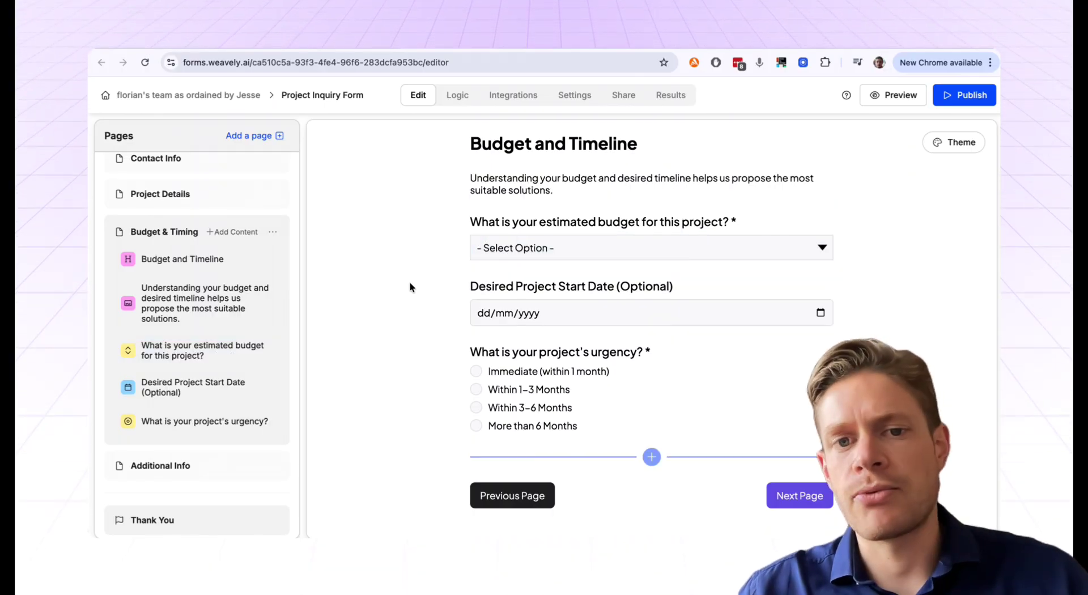
scroll(438, 328, up, 2)
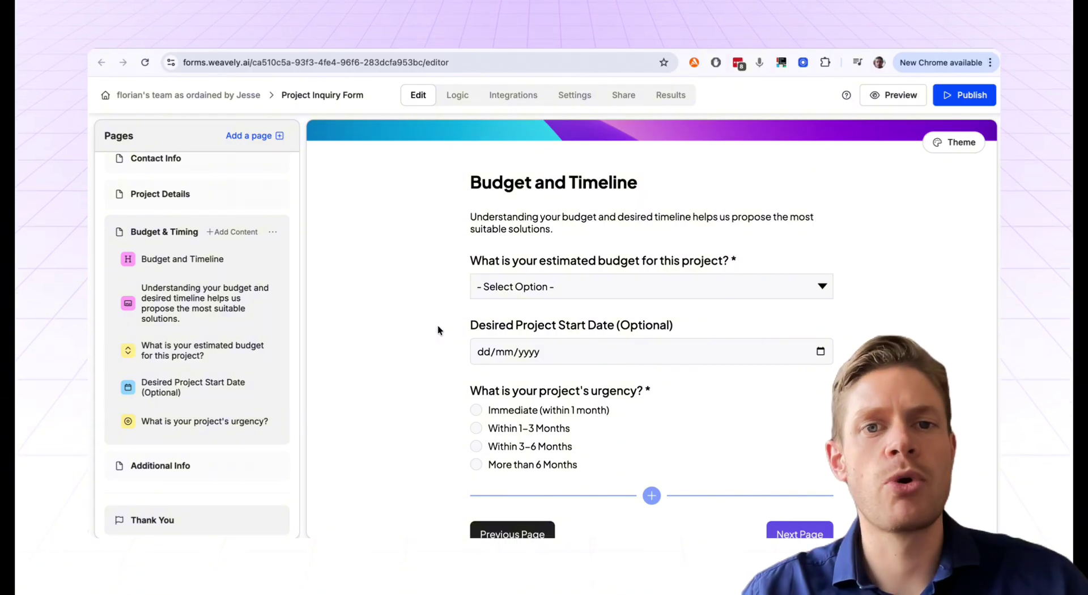
scroll(438, 328, down, 2)
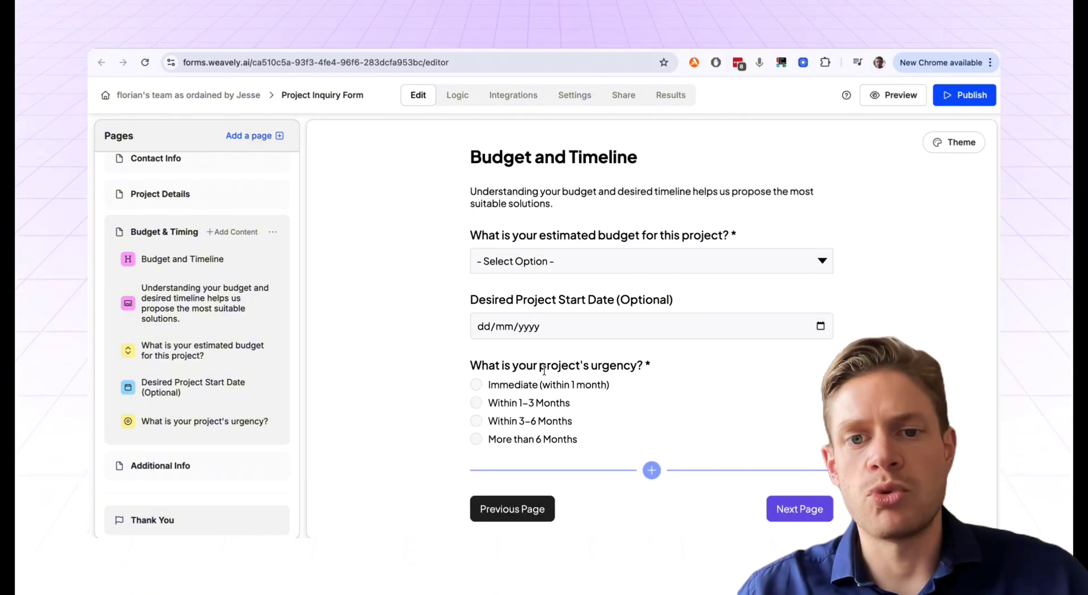
click(544, 370)
double_click(563, 365)
click(404, 360)
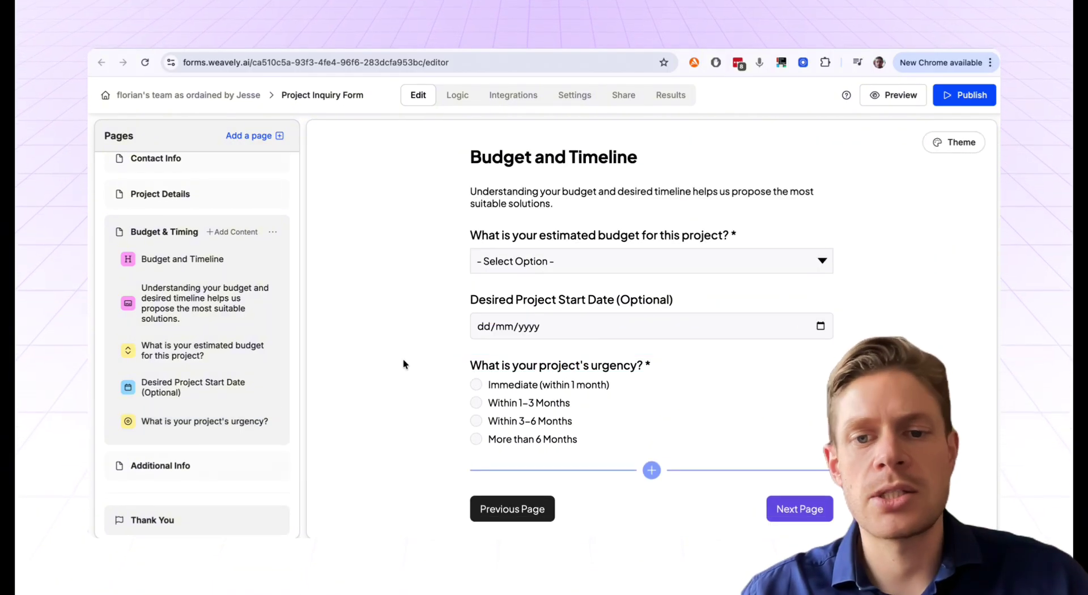
- View the options for adding content below the urgency question, including the manual form elements, without adding anything
click(651, 469)
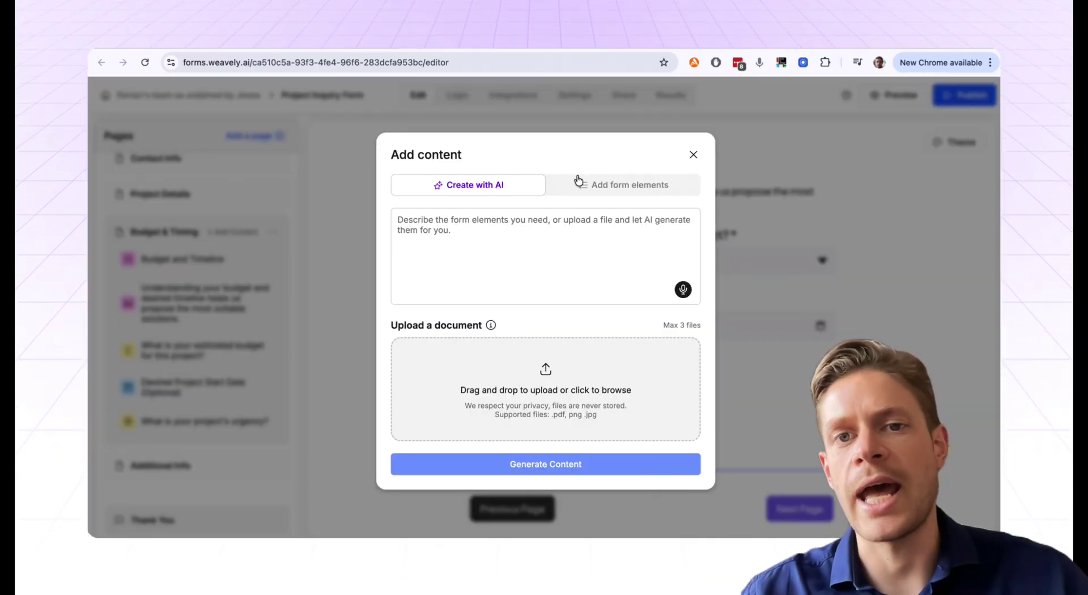
click(601, 185)
click(693, 134)
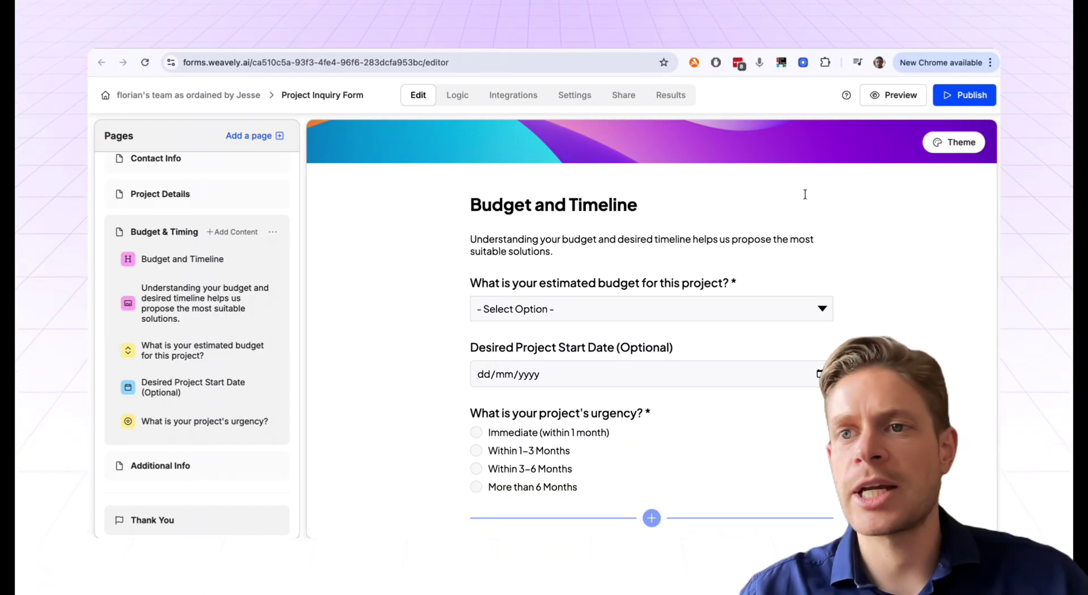
- Try the image layouts in the form's theme settings and apply the plain layout without a cover image
click(955, 143)
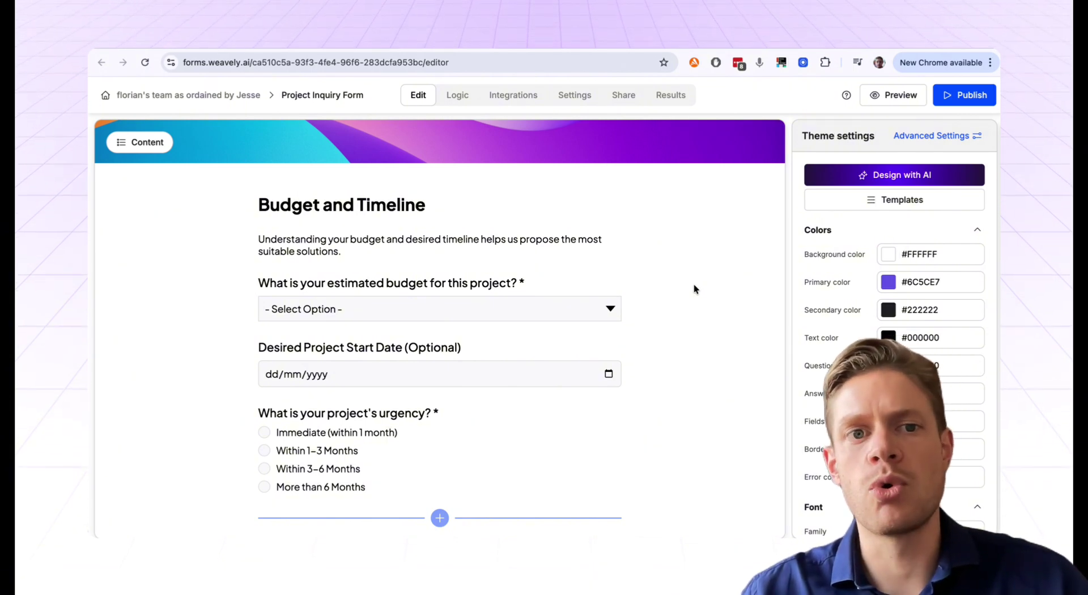
scroll(830, 311, down, 3)
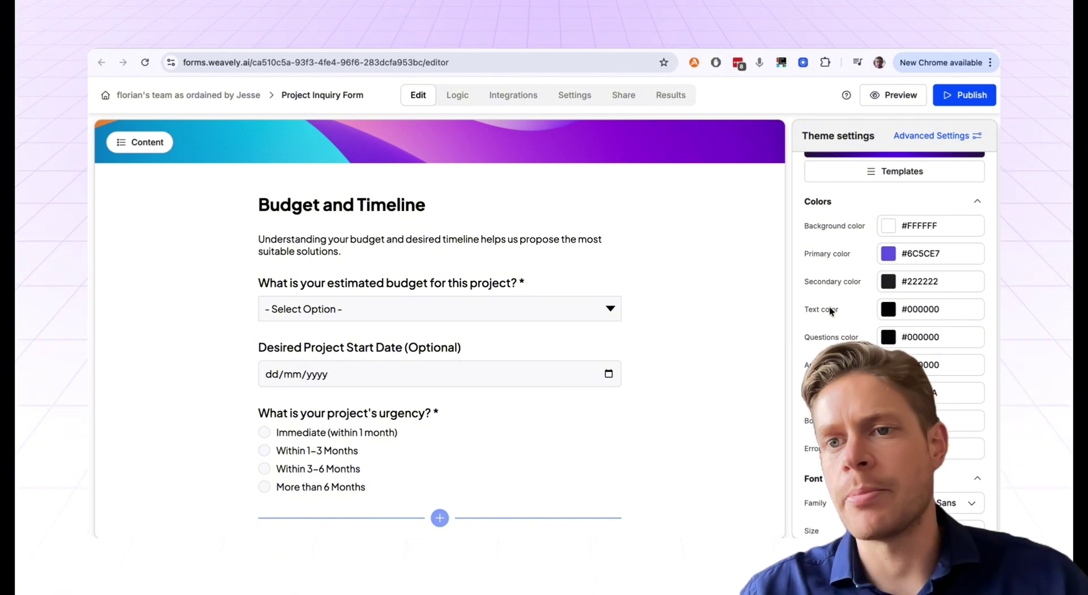
scroll(832, 311, down, 2)
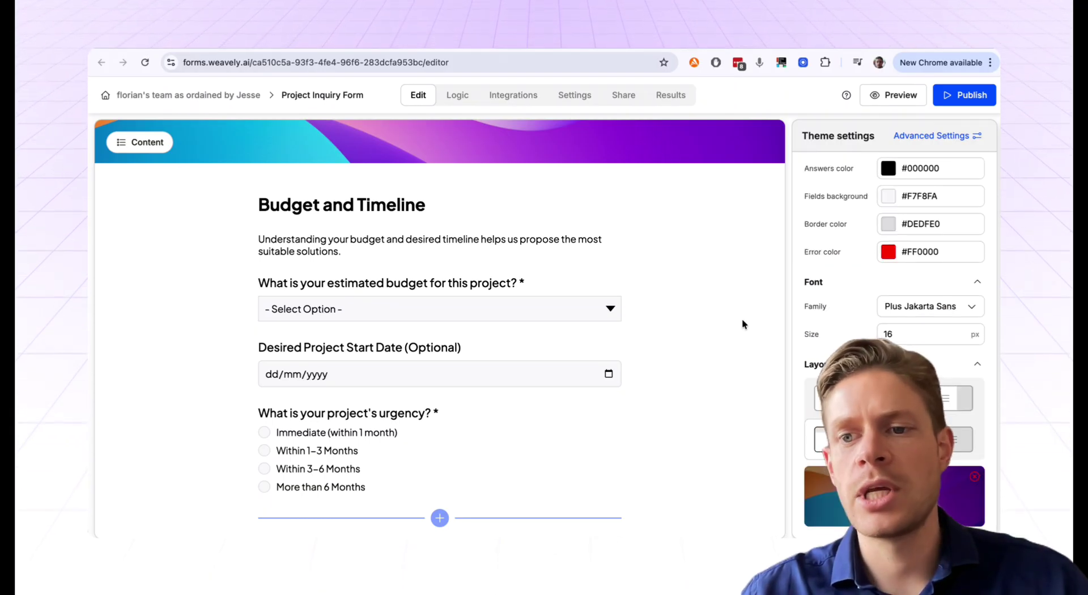
click(894, 440)
click(894, 399)
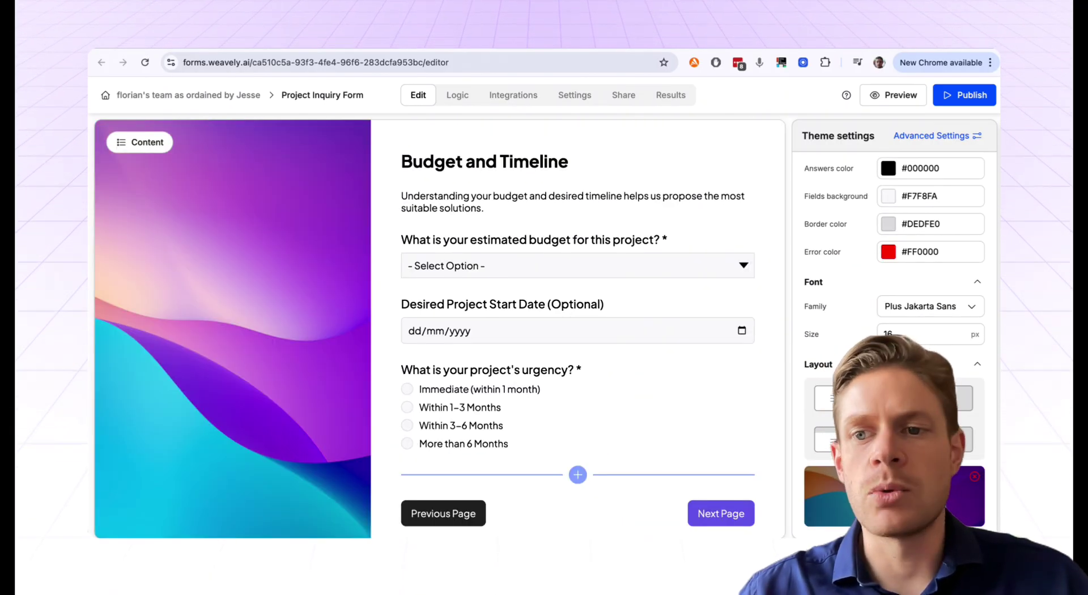
click(941, 398)
click(834, 399)
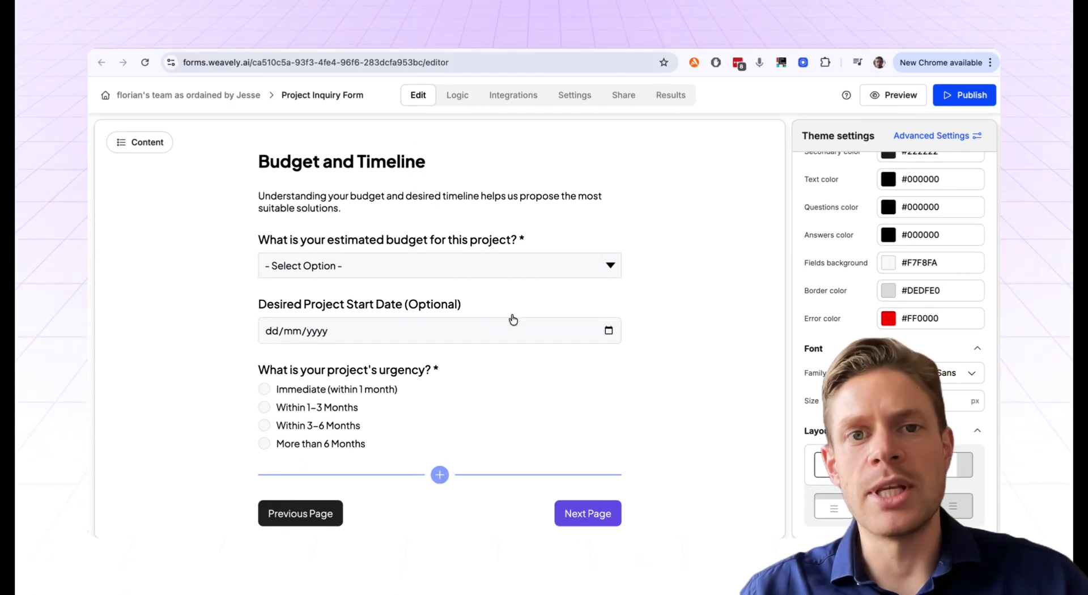
- Compare the form's colours and field styling with the Poppins website open in another browser tab
scroll(952, 259, up, 3)
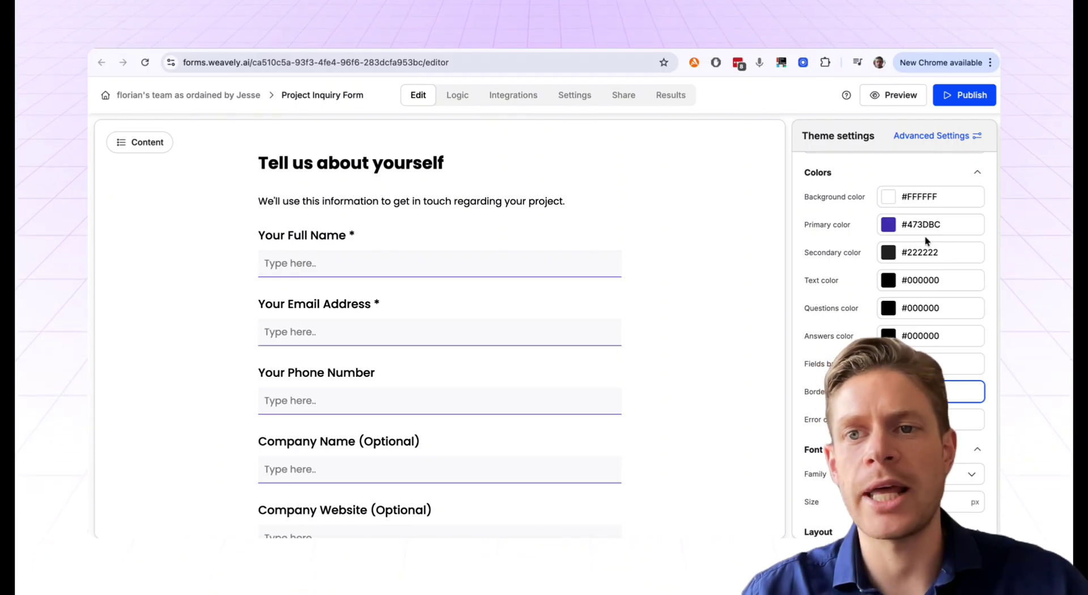
scroll(577, 326, down, 2)
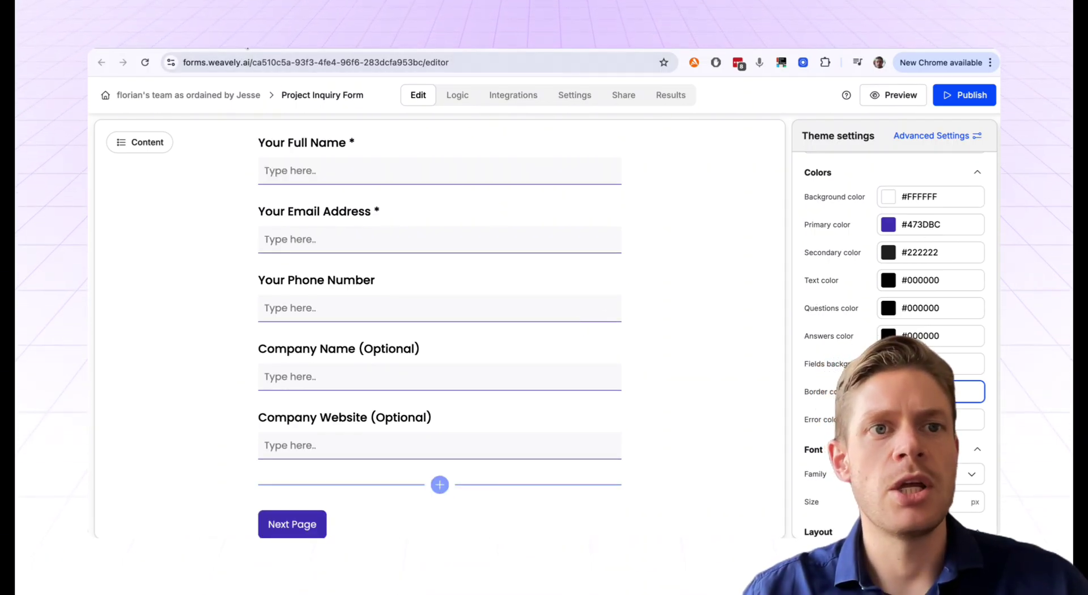
click(252, 38)
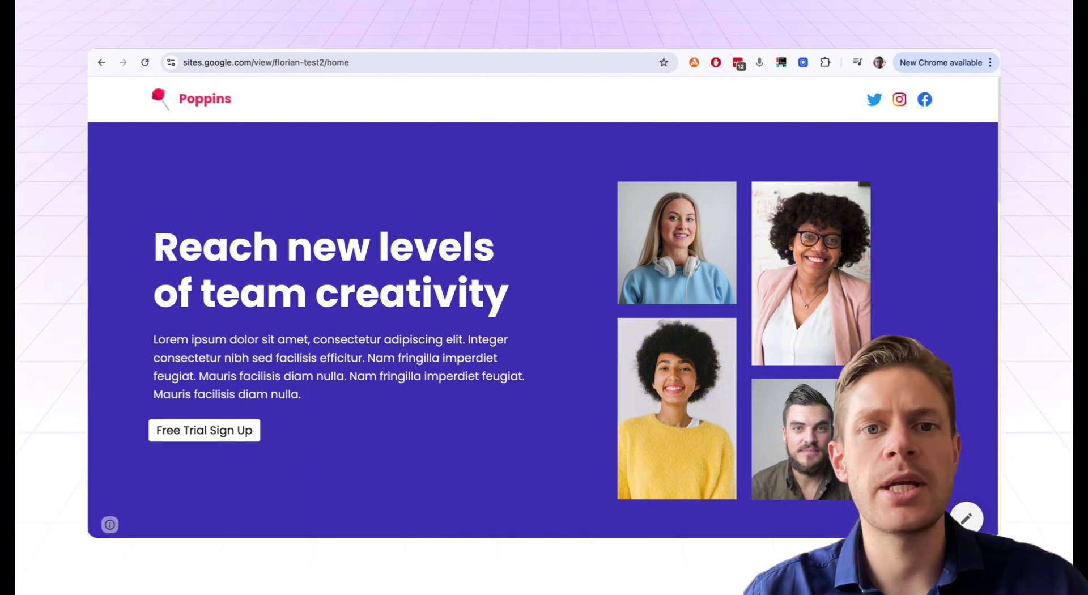
click(456, 38)
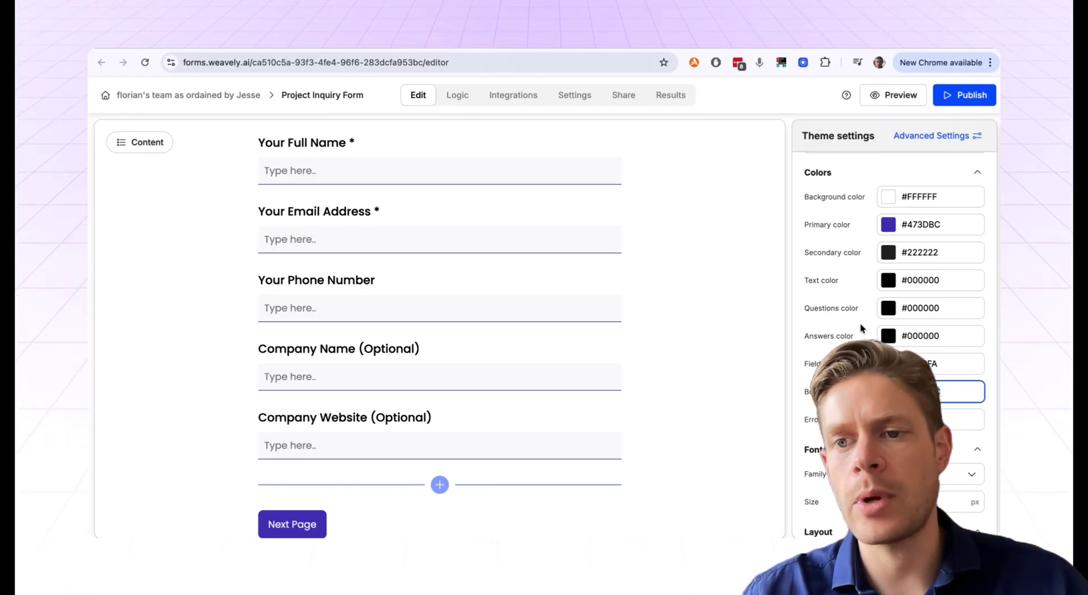
- Inspect the form's theme settings and the advanced options for custom CSS, inputs and buttons
scroll(861, 324, down, 2)
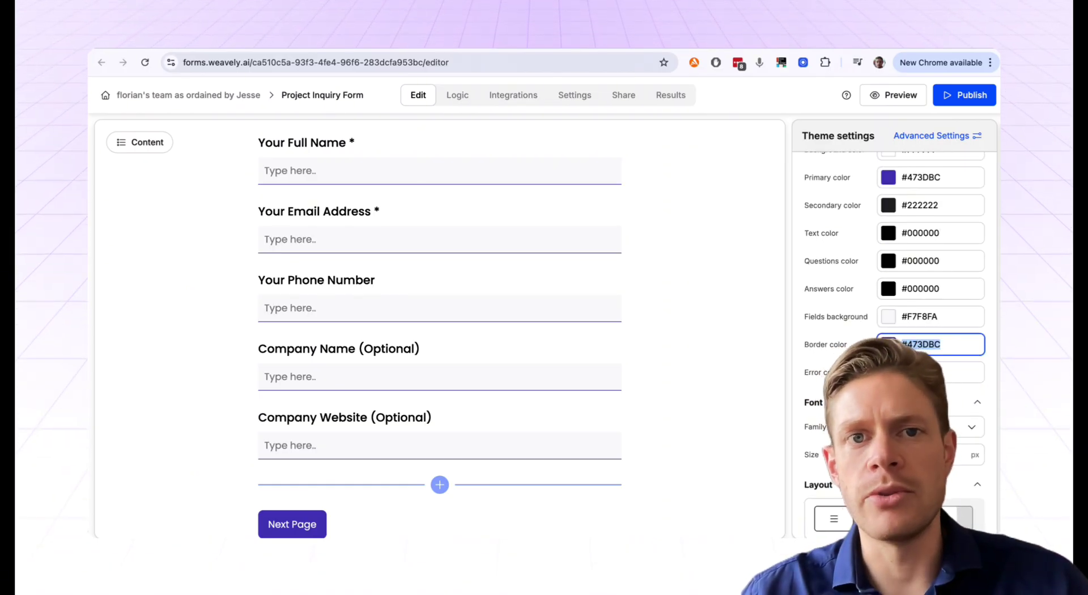
scroll(894, 255, up, 4)
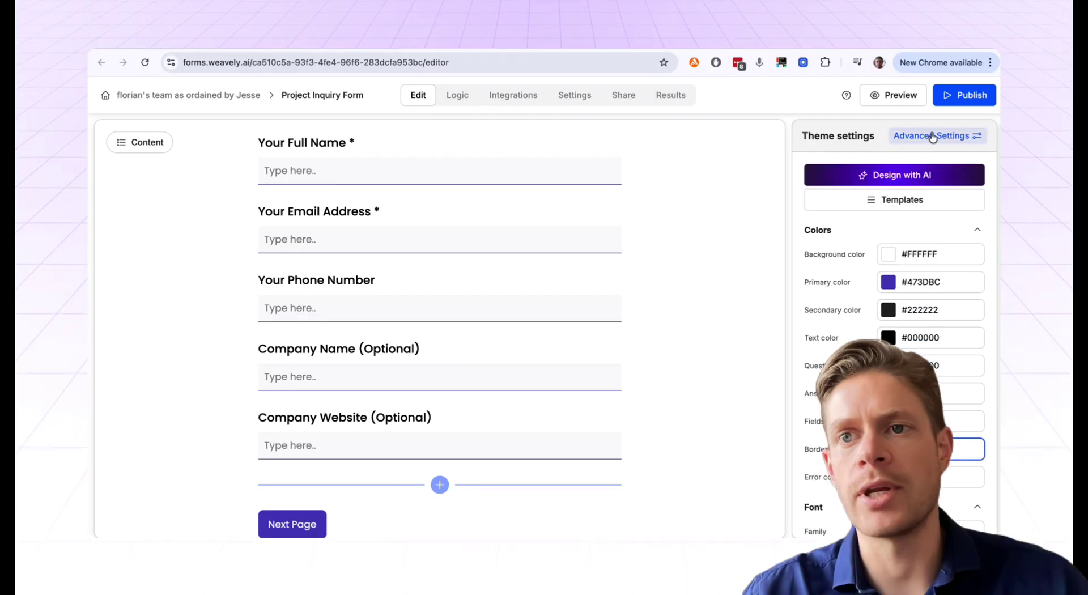
click(931, 135)
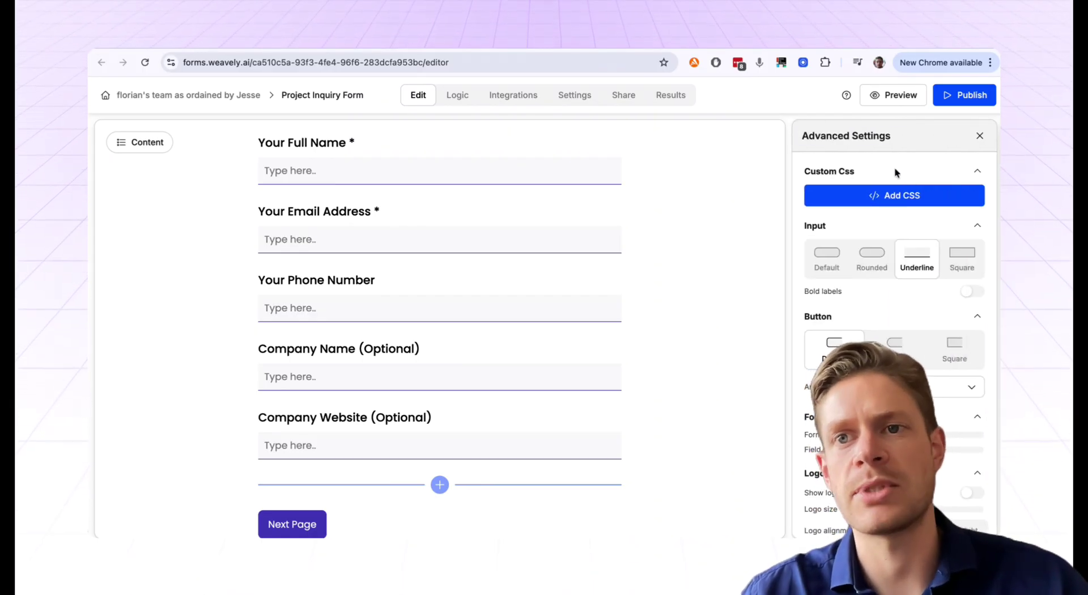
click(979, 135)
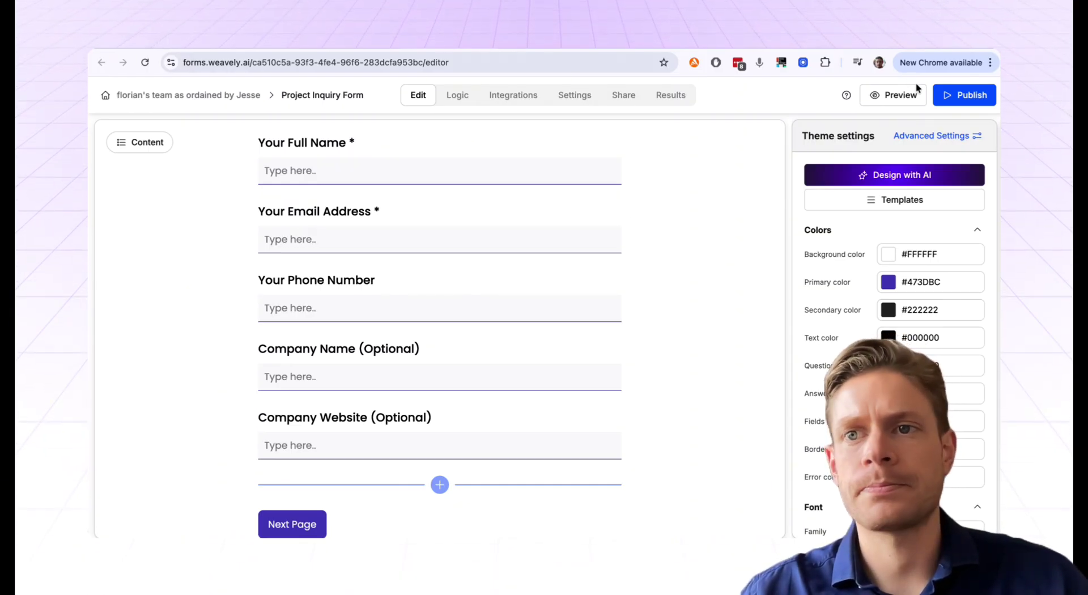
- Publish the form and open its standalone share link in a new browser tab
click(965, 95)
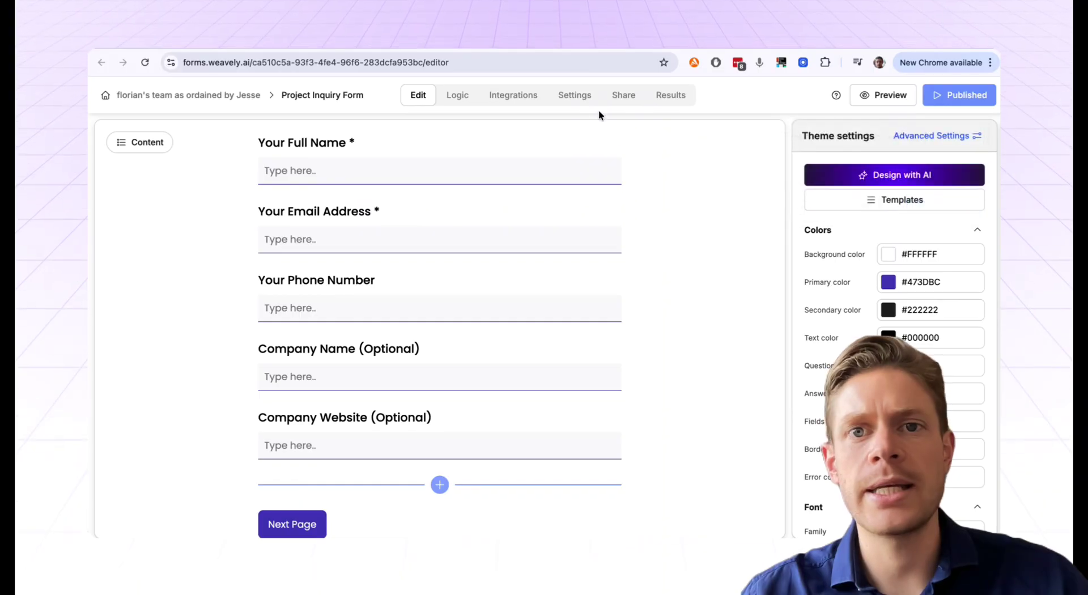
click(631, 105)
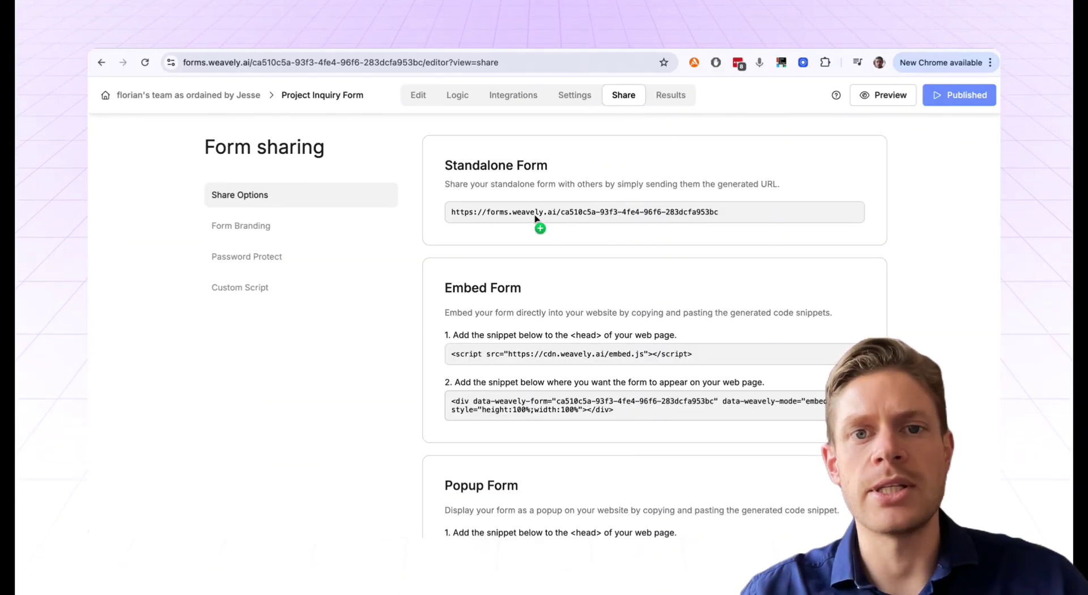
click(568, 211)
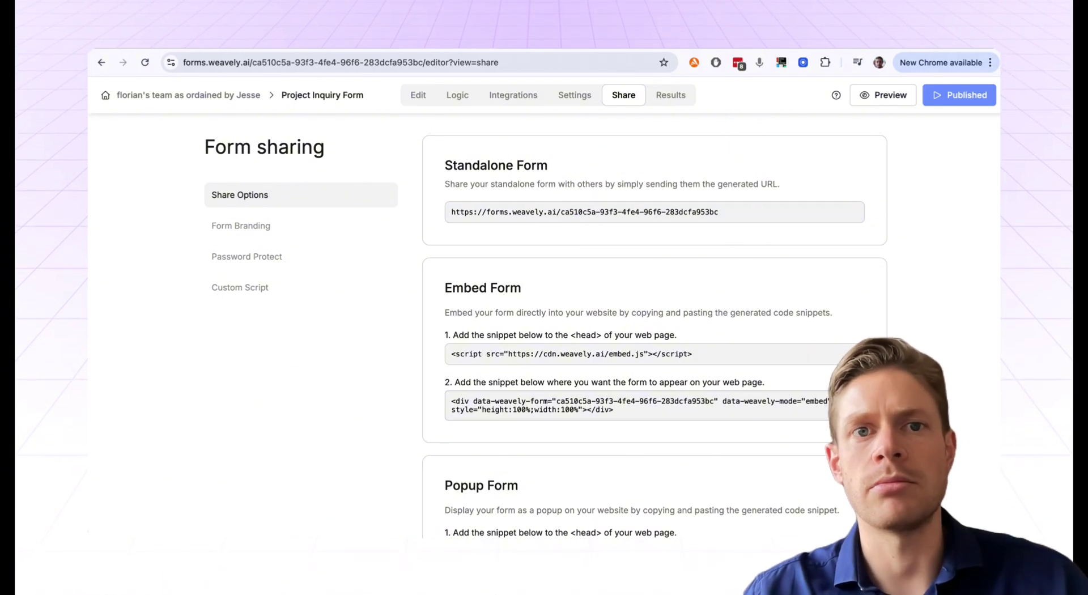
key(super+t)
text(forms.weavely.ai/ca510c5a-93f3-4fe4-96f6-283dcfa953bc)
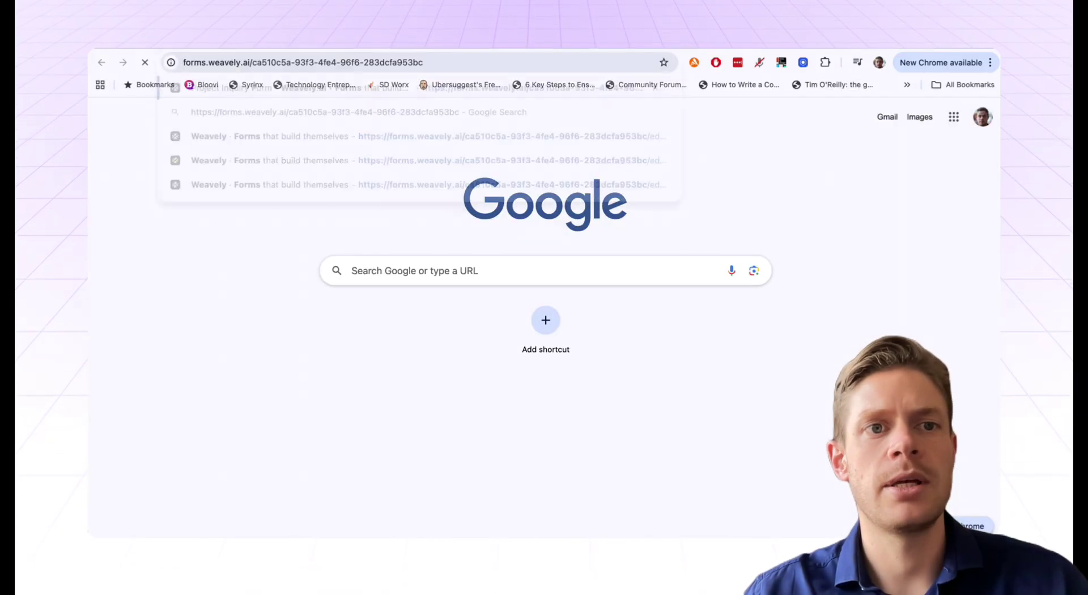
- Load the published form's share link and check the standalone form's first page
key(Return)
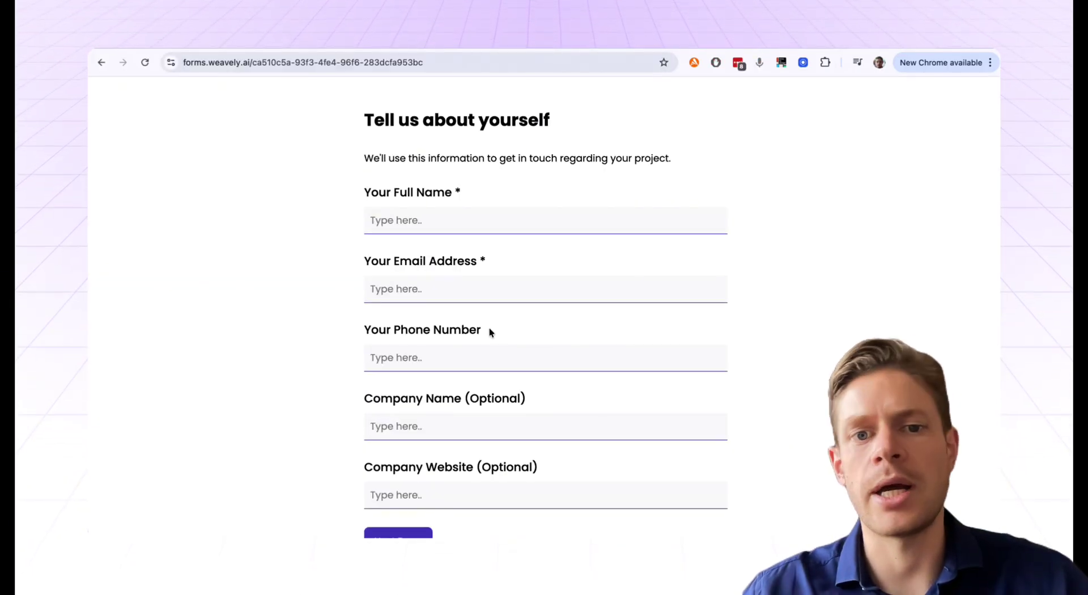
scroll(490, 332, down, 1)
scroll(491, 332, up, 1)
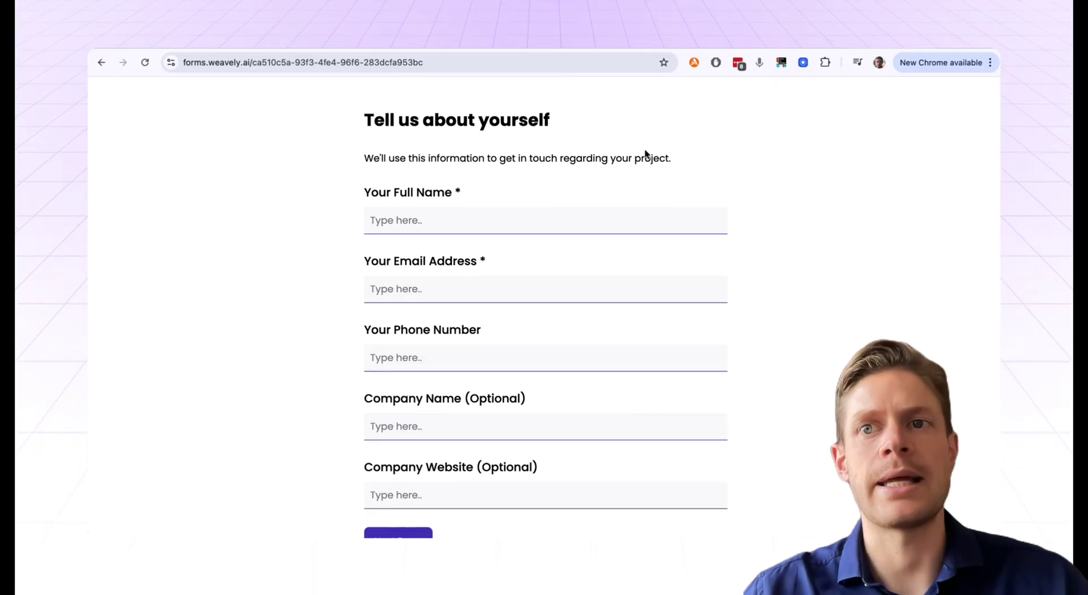
click(194, 39)
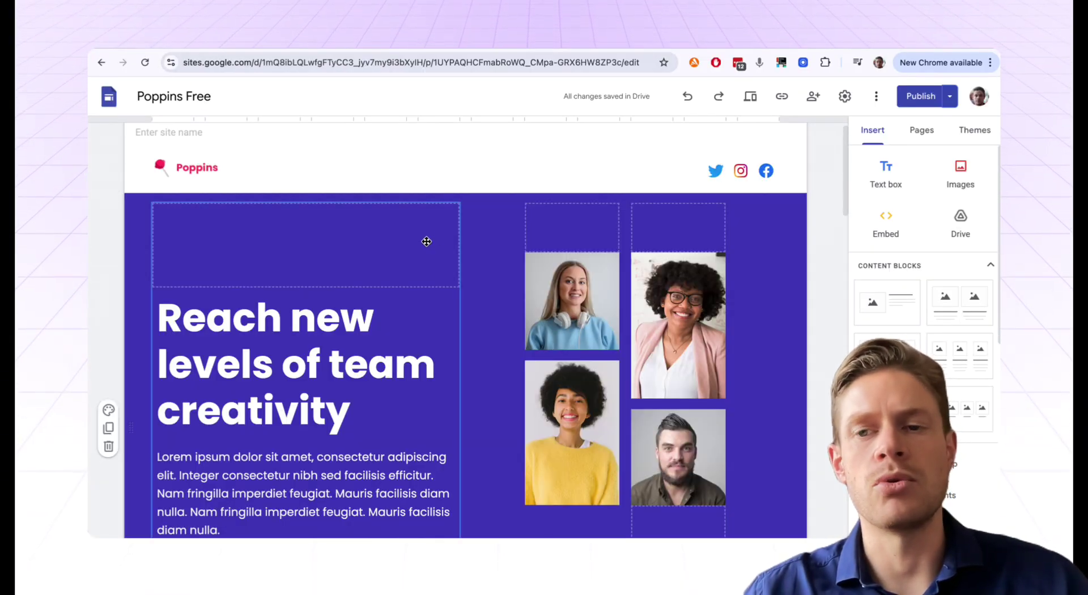
scroll(475, 247, down, 2)
scroll(468, 281, down, 7)
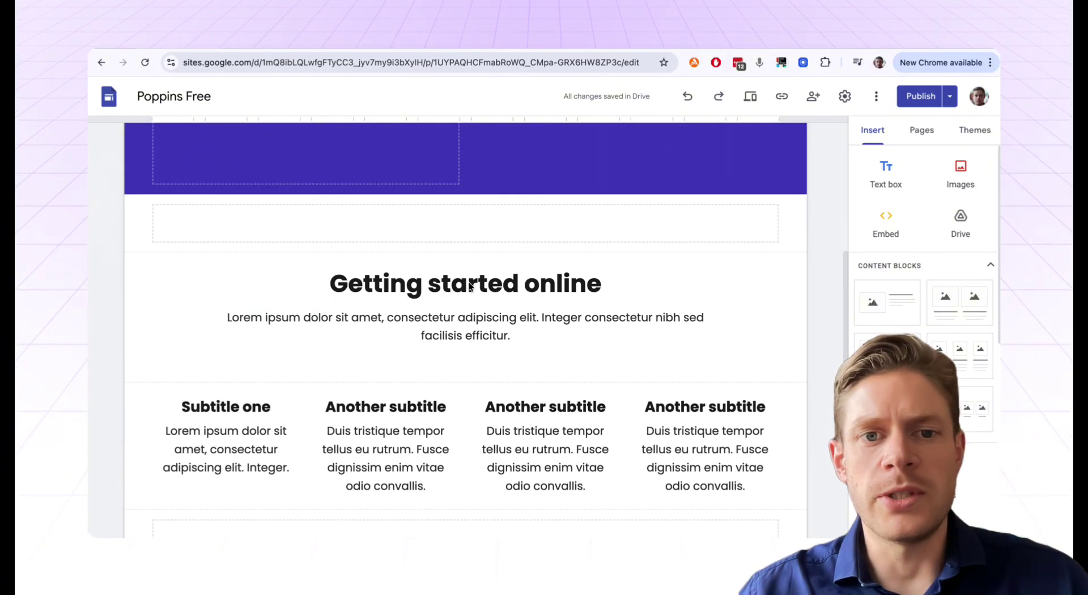
scroll(468, 281, down, 10)
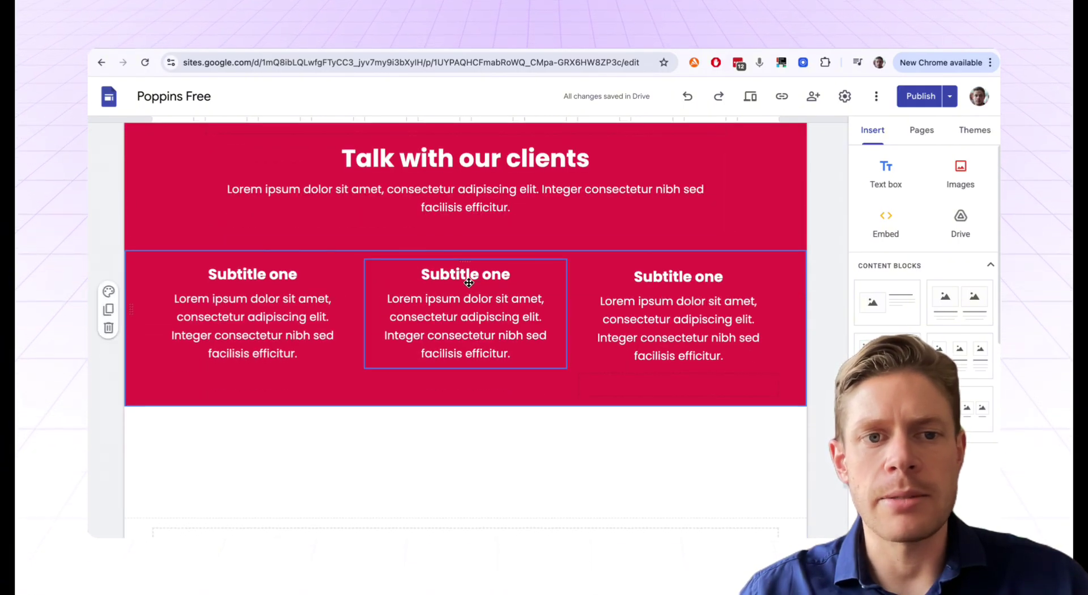
click(886, 216)
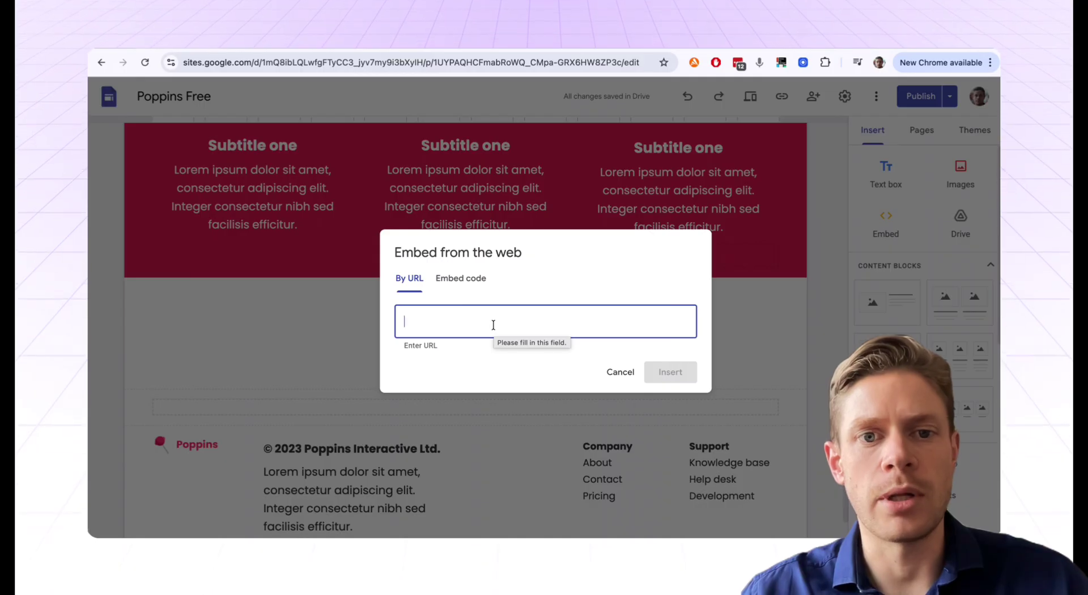
text(https://forms.weavely.ai/ca510c5a-93f3-4fe4-96f6-283dcfa953bc)
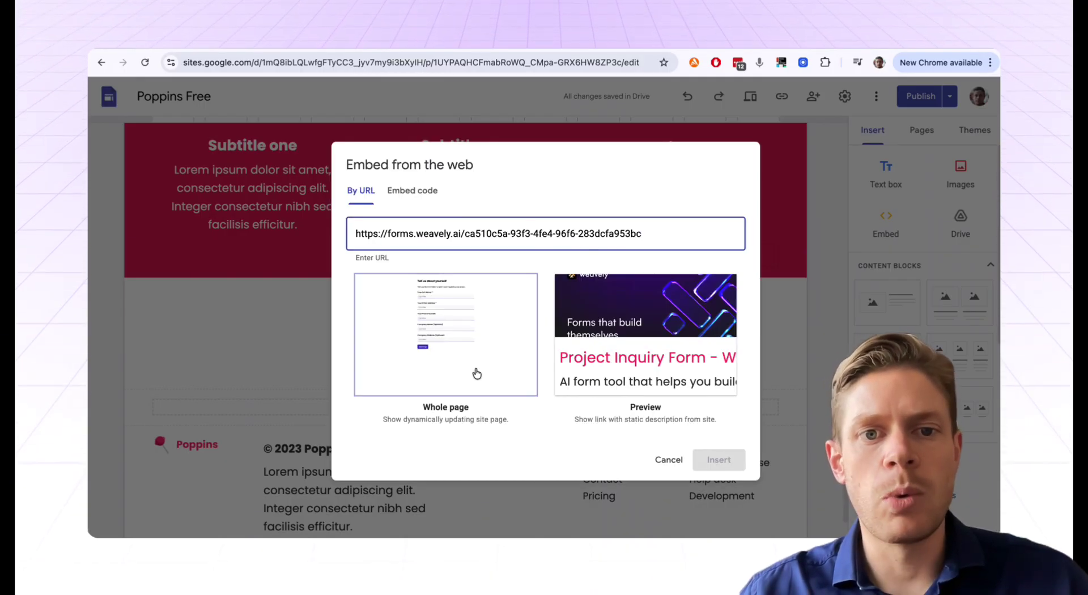
click(470, 352)
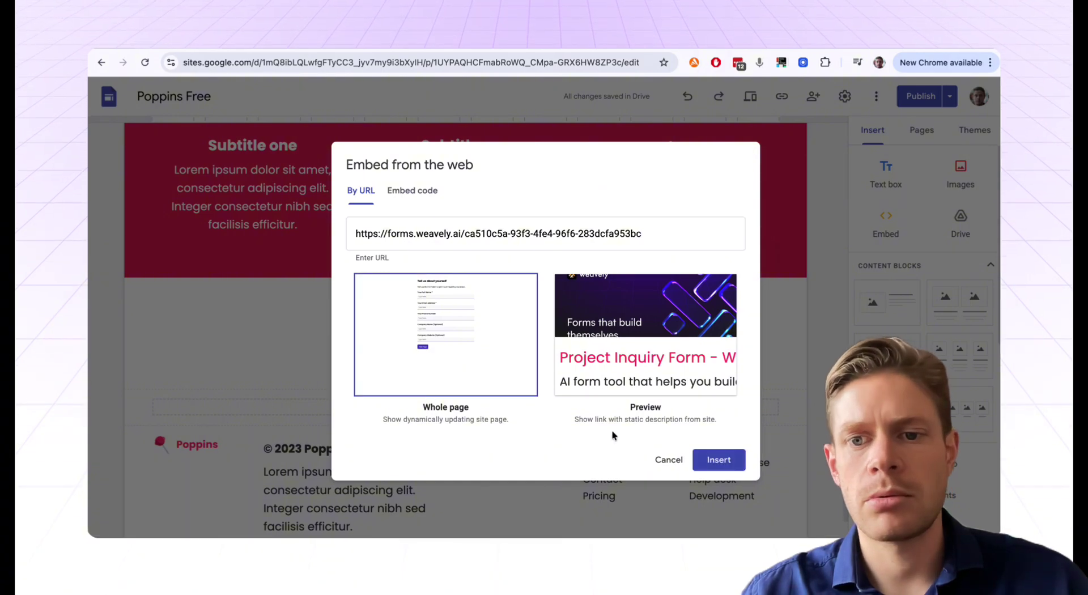
click(732, 464)
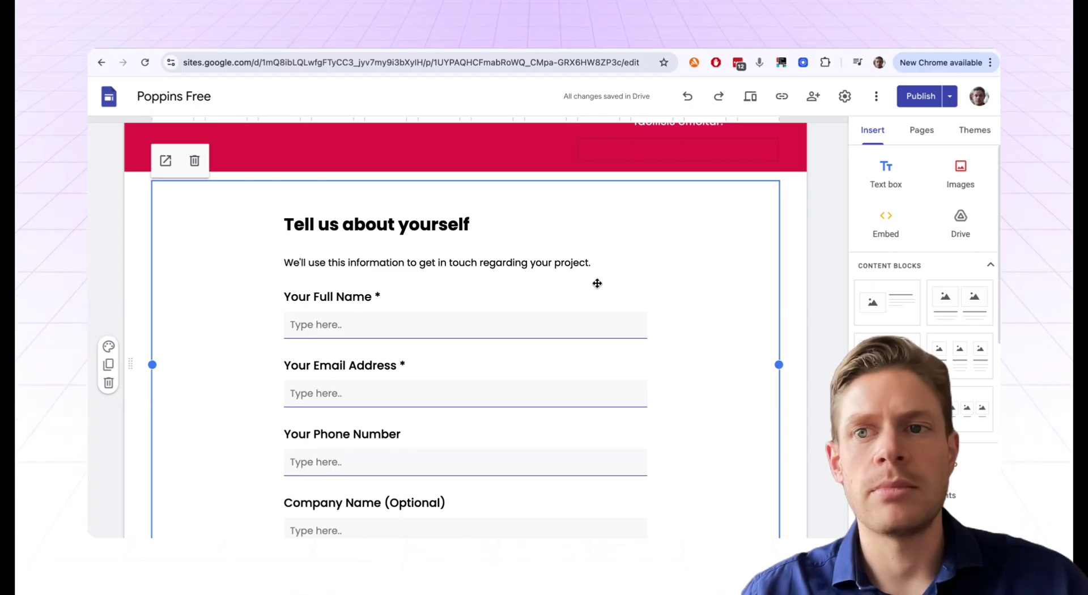
- Preview the site at desktop size and examine how the embedded form fits between the red clients section and the footer
click(751, 97)
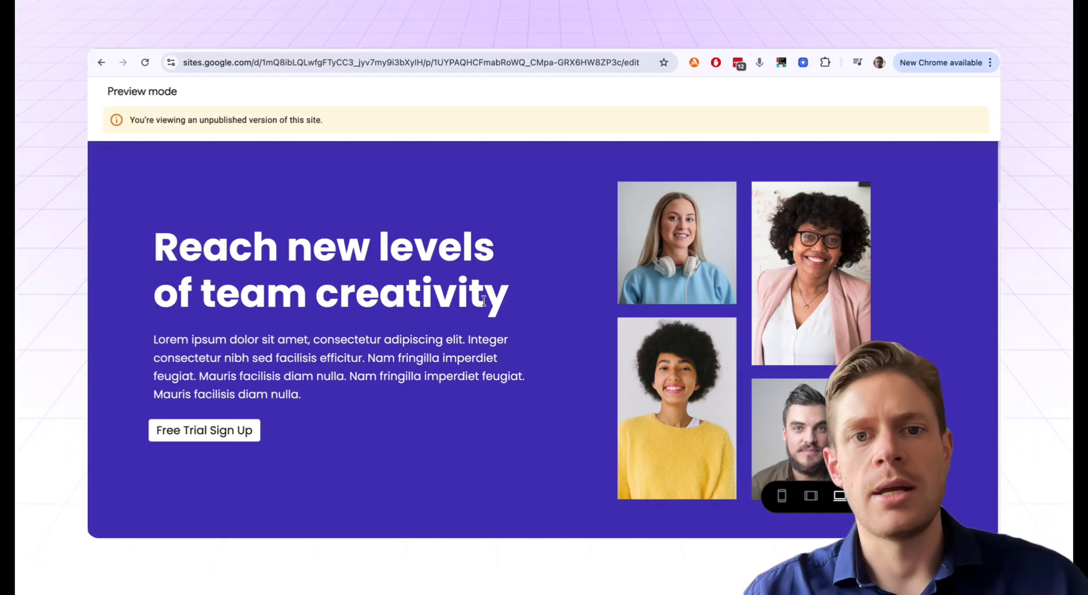
scroll(510, 300, down, 15)
scroll(484, 305, down, 2)
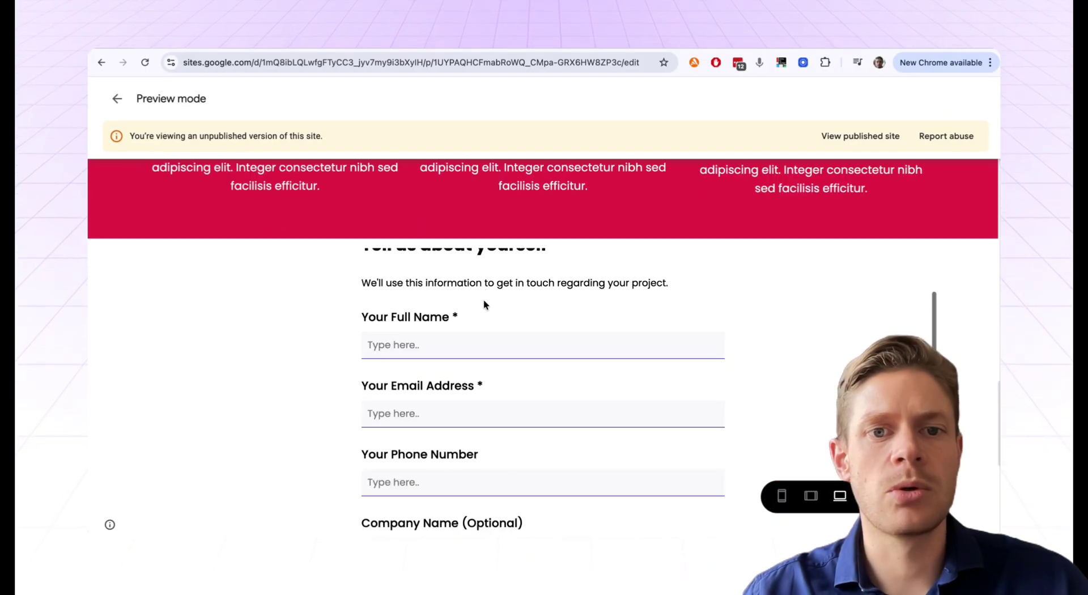
scroll(293, 234, down, 3)
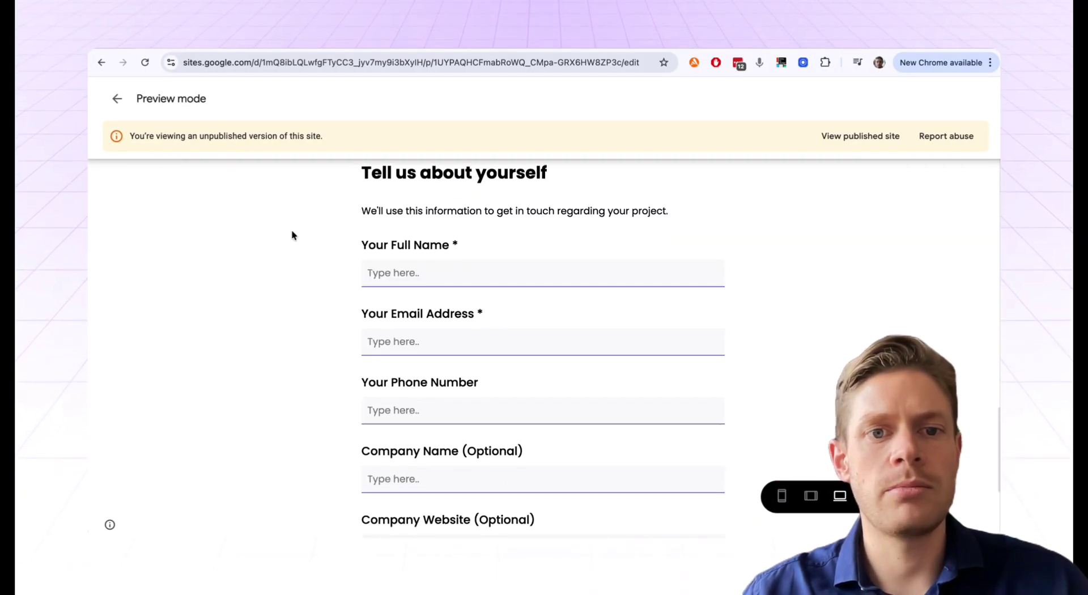
scroll(151, 313, down, 1)
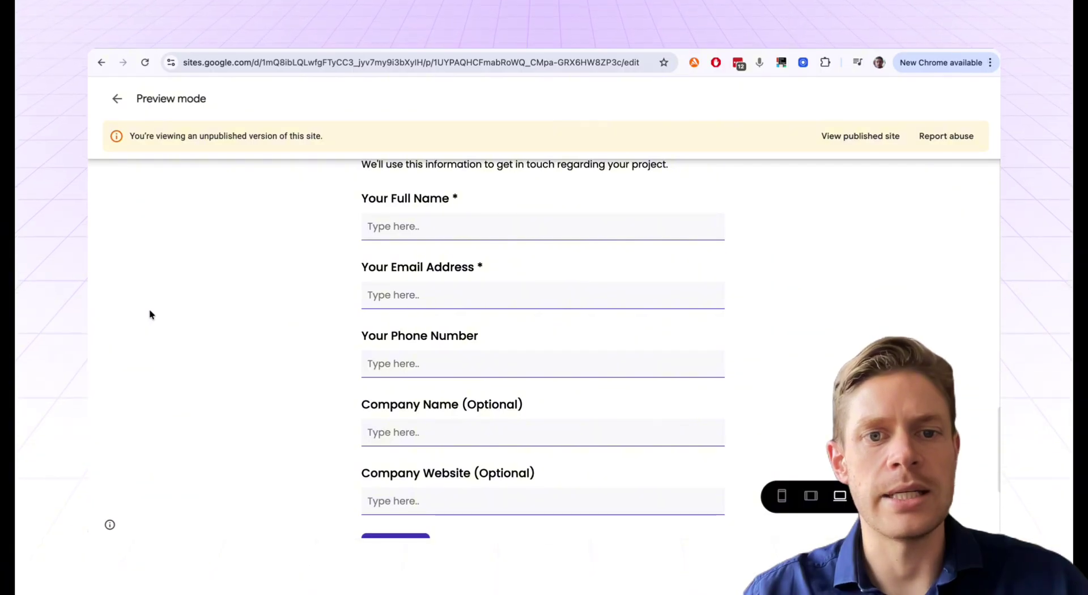
scroll(149, 313, down, 2)
scroll(149, 313, up, 3)
scroll(150, 315, up, 1)
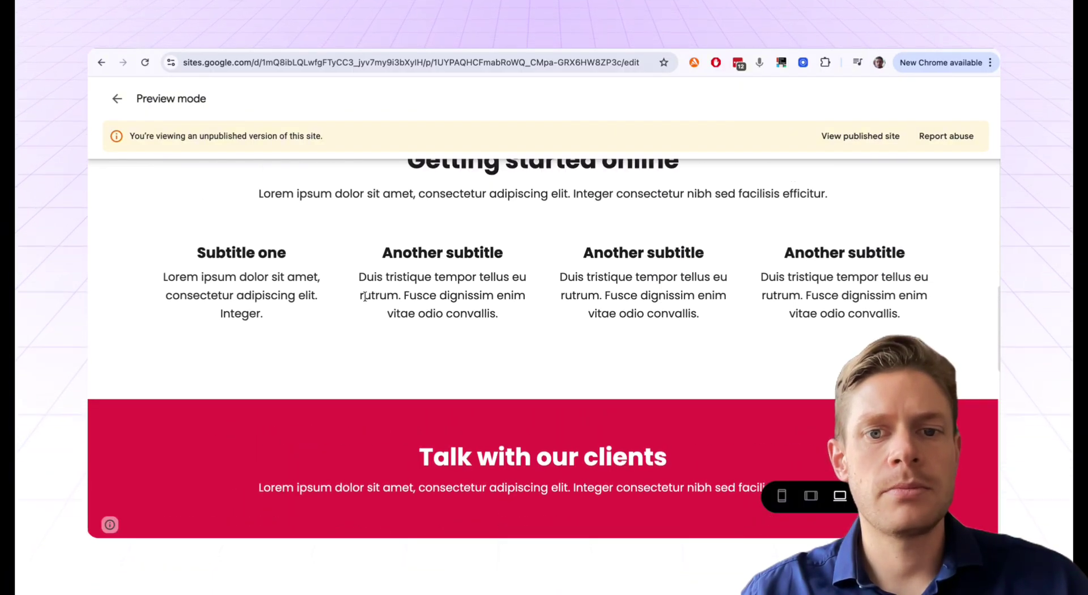
scroll(364, 296, down, 15)
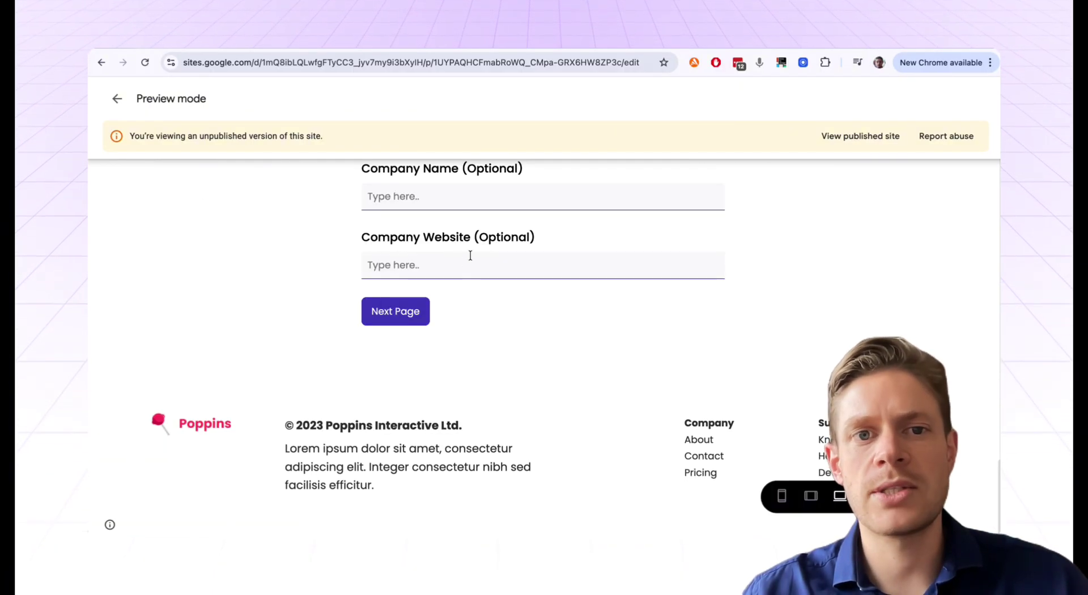
scroll(468, 255, up, 2)
scroll(259, 264, up, 5)
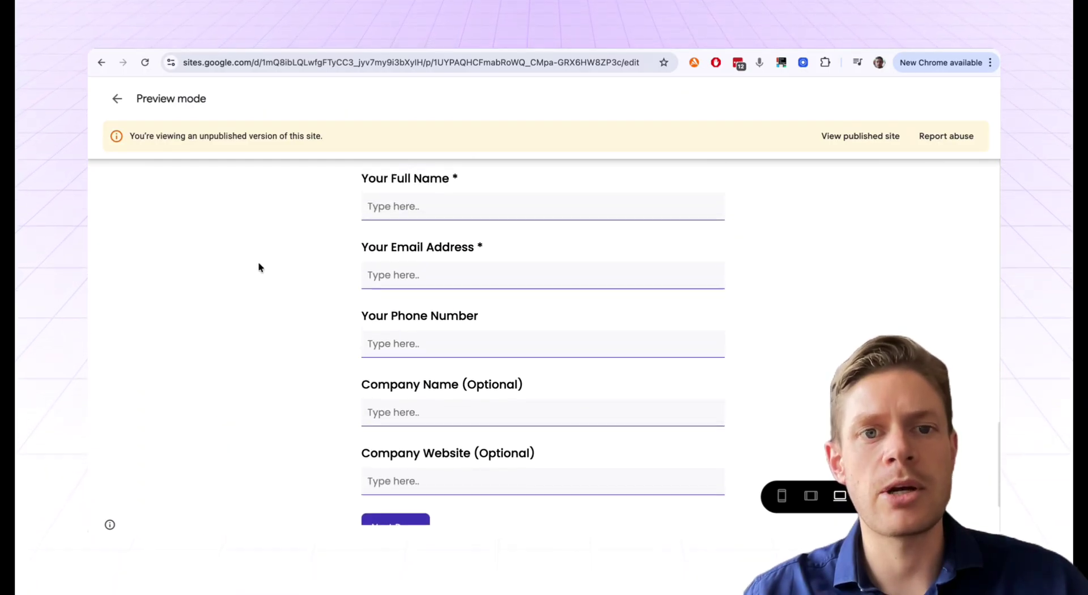
scroll(258, 267, up, 1)
scroll(258, 266, up, 1)
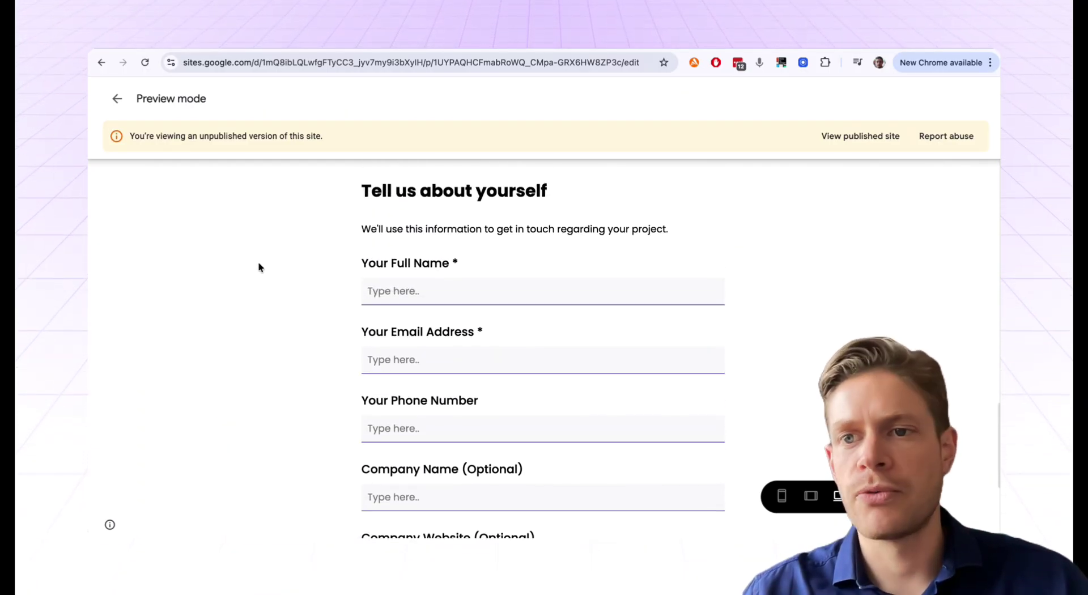
scroll(590, 321, down, 2)
scroll(591, 321, up, 2)
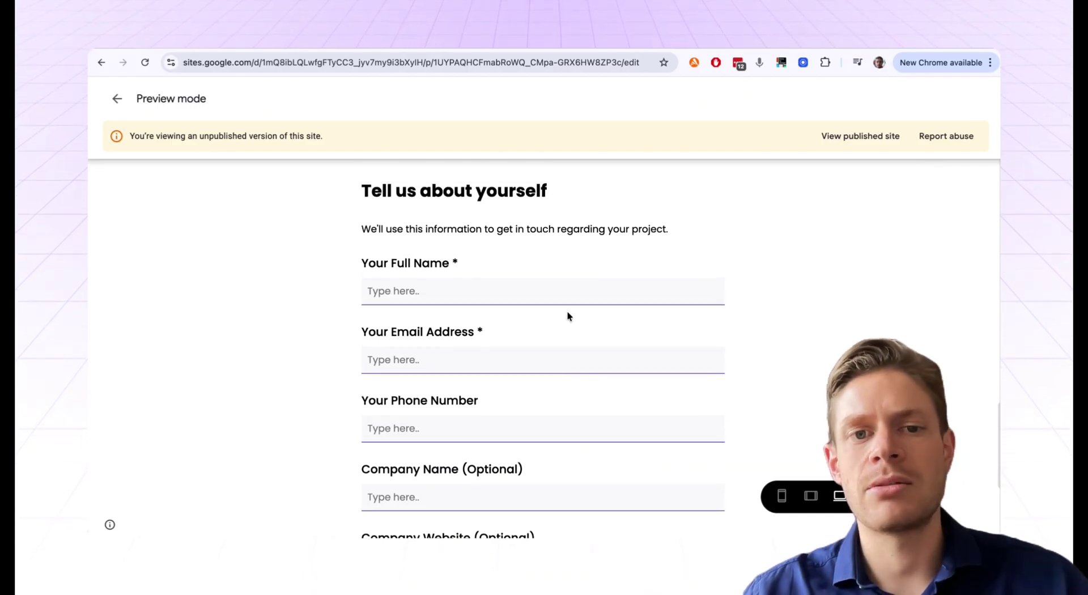
scroll(569, 316, down, 1)
scroll(569, 316, up, 1)
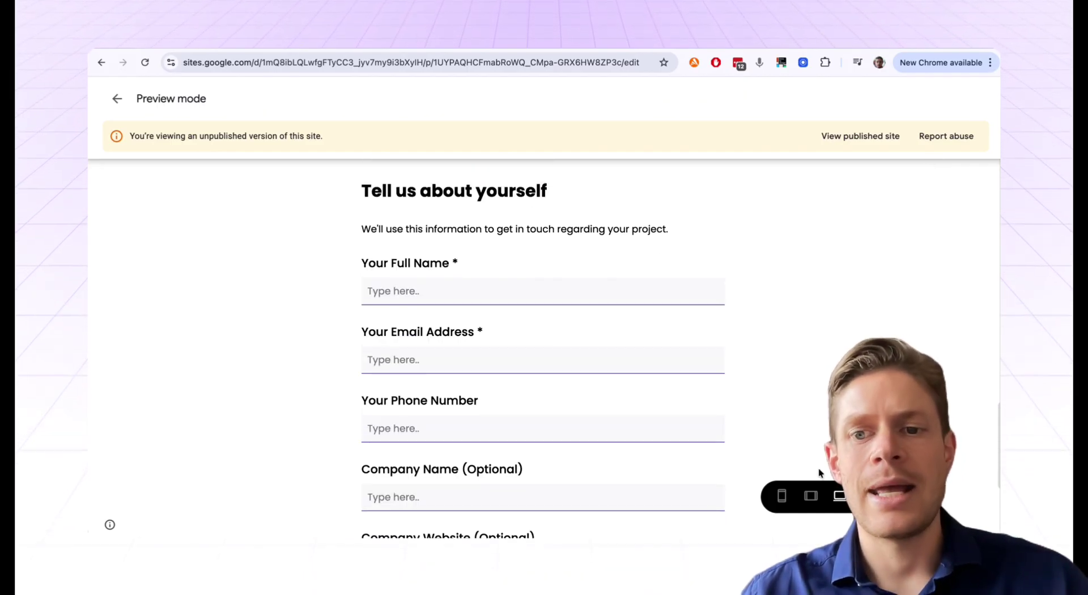
- Switch the preview to phone size and examine how the embedded form displays and scrolls on mobile
click(783, 497)
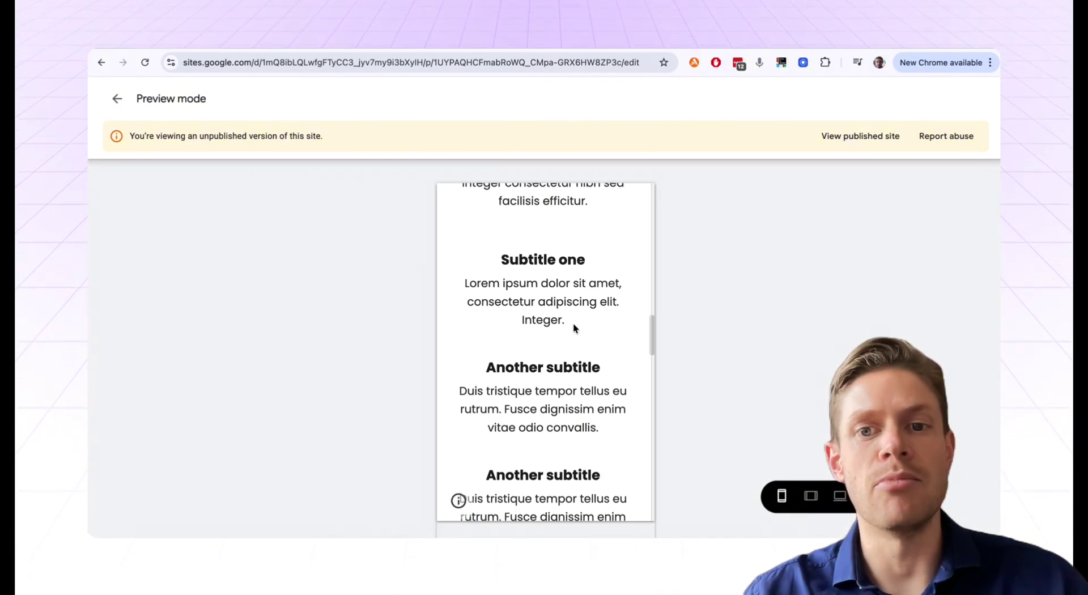
scroll(573, 324, down, 10)
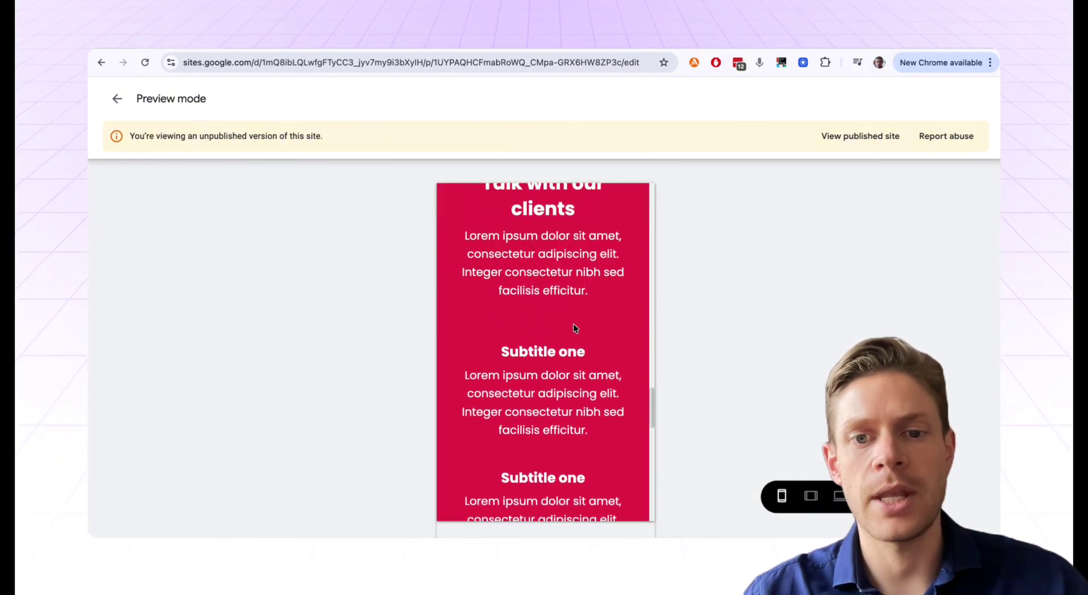
scroll(574, 324, down, 8)
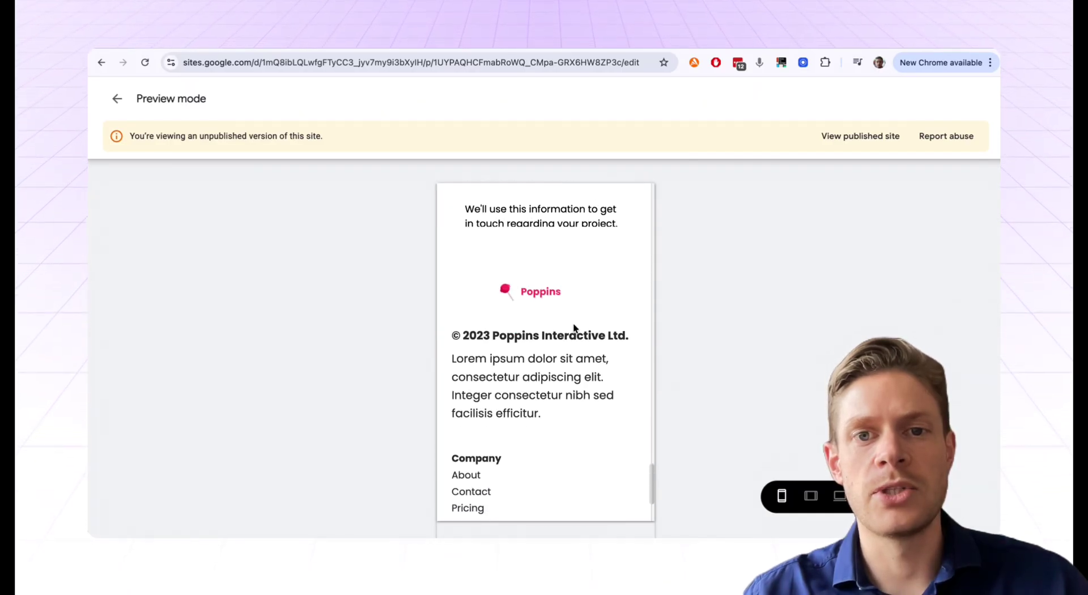
scroll(533, 277, down, 5)
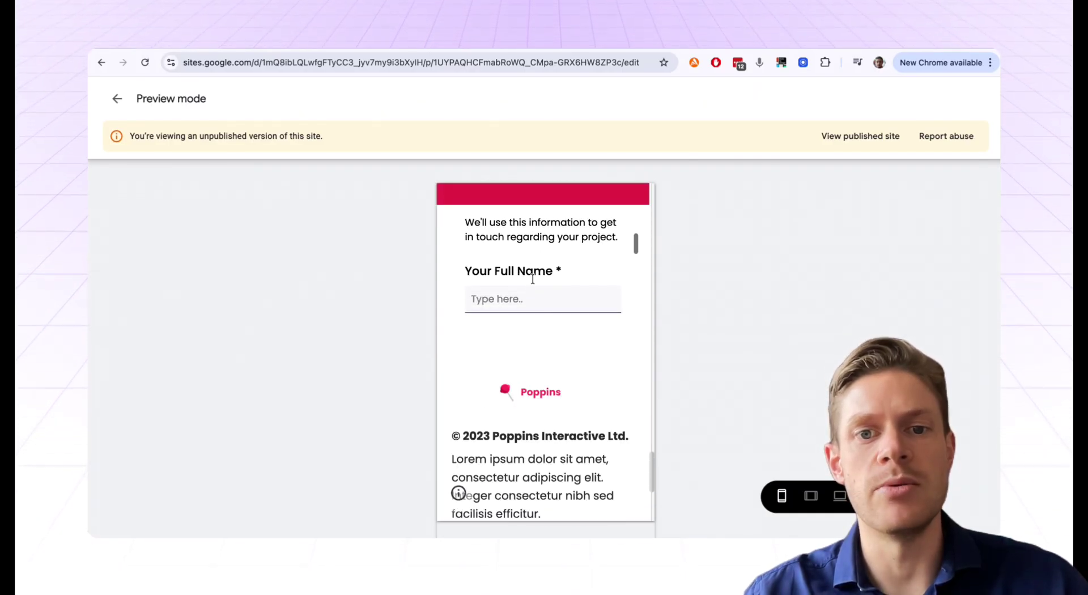
scroll(533, 279, down, 5)
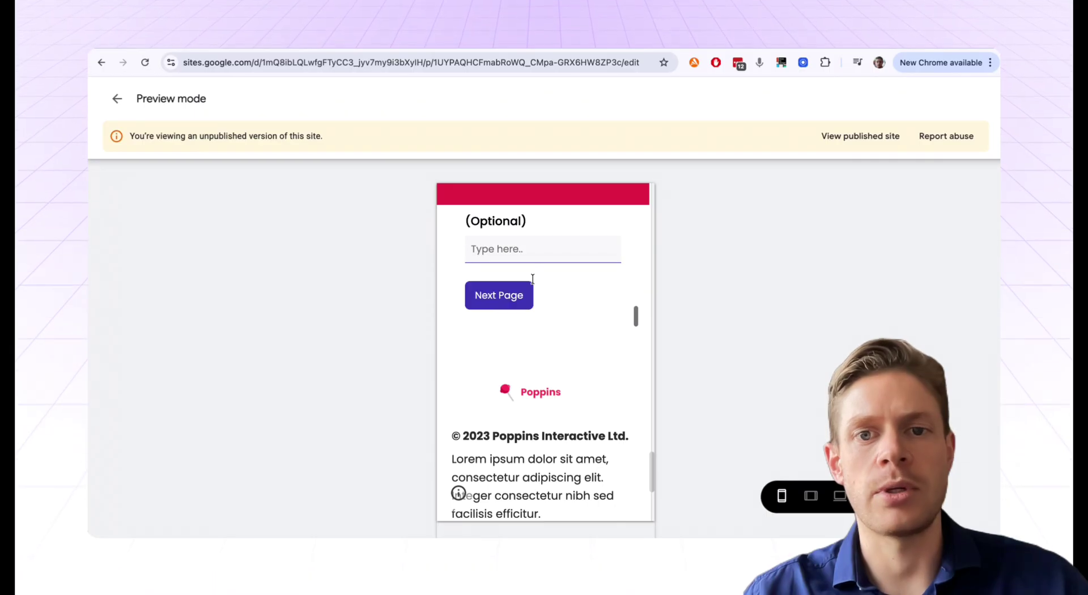
scroll(533, 279, up, 10)
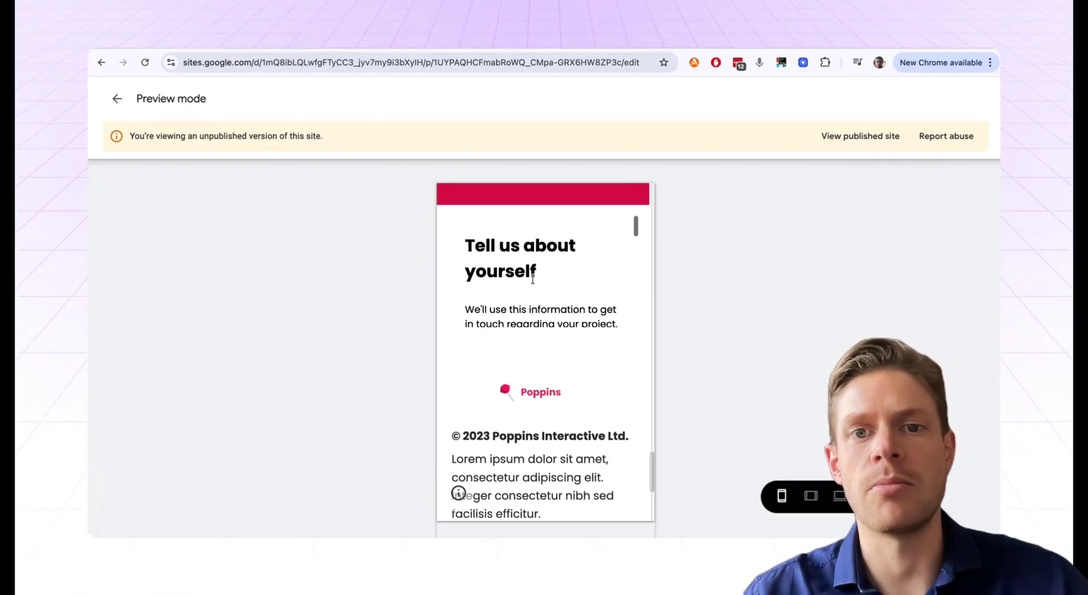
scroll(576, 376, up, 5)
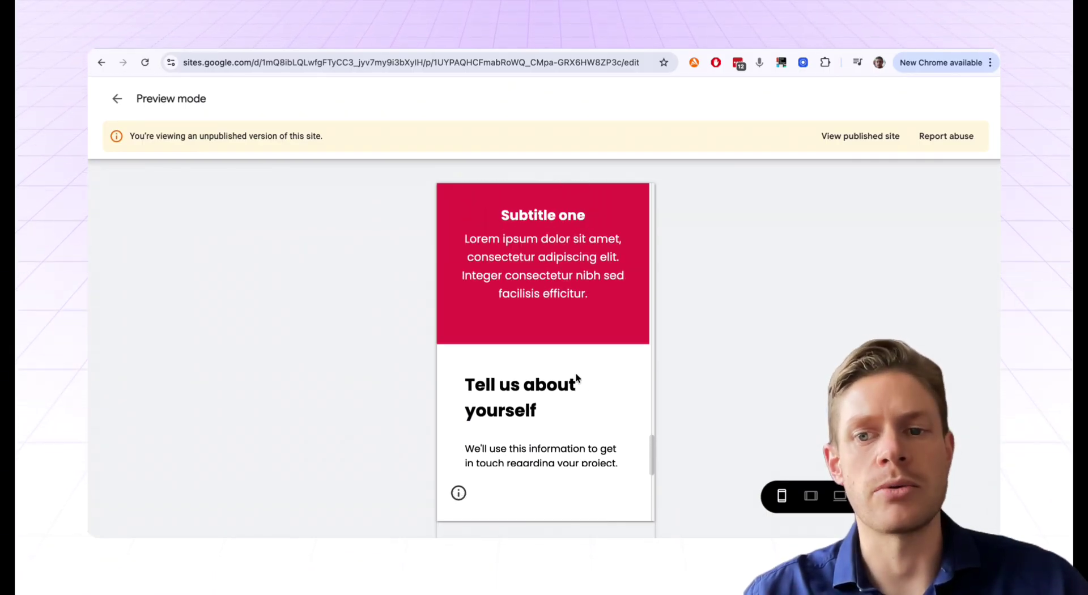
- Leave the preview and narrow the embedded form block from its outer edge to about a third of the page width
click(116, 103)
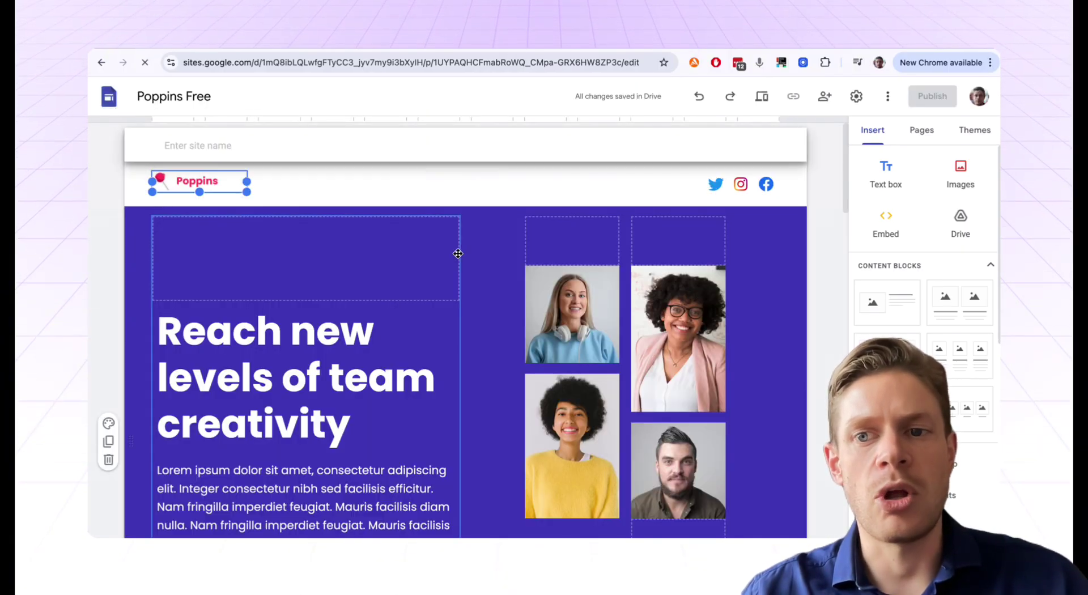
scroll(458, 254, down, 2)
scroll(458, 254, down, 3)
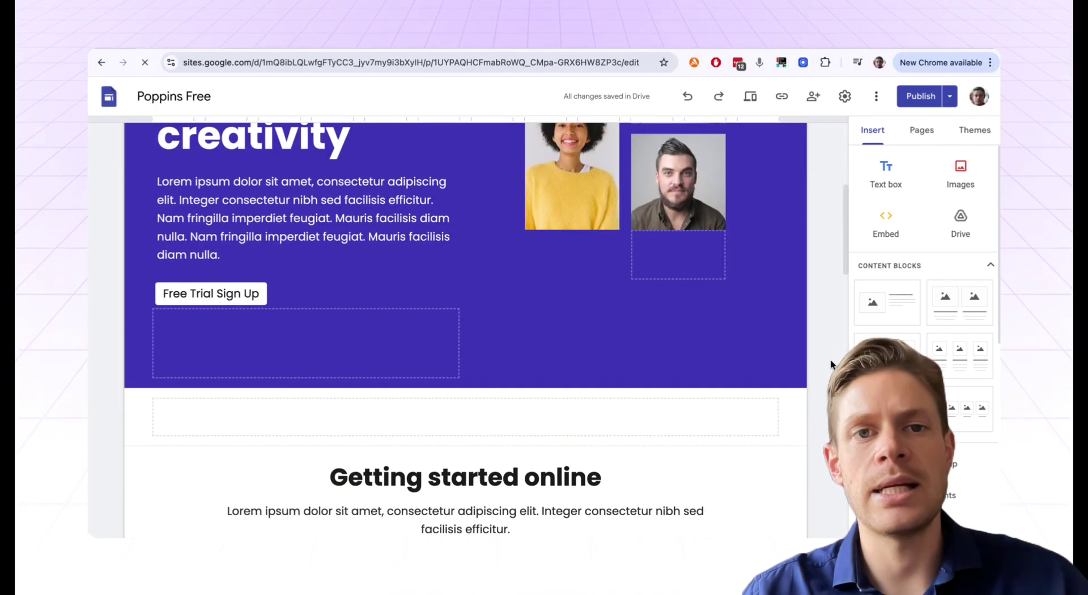
scroll(831, 359, down, 5)
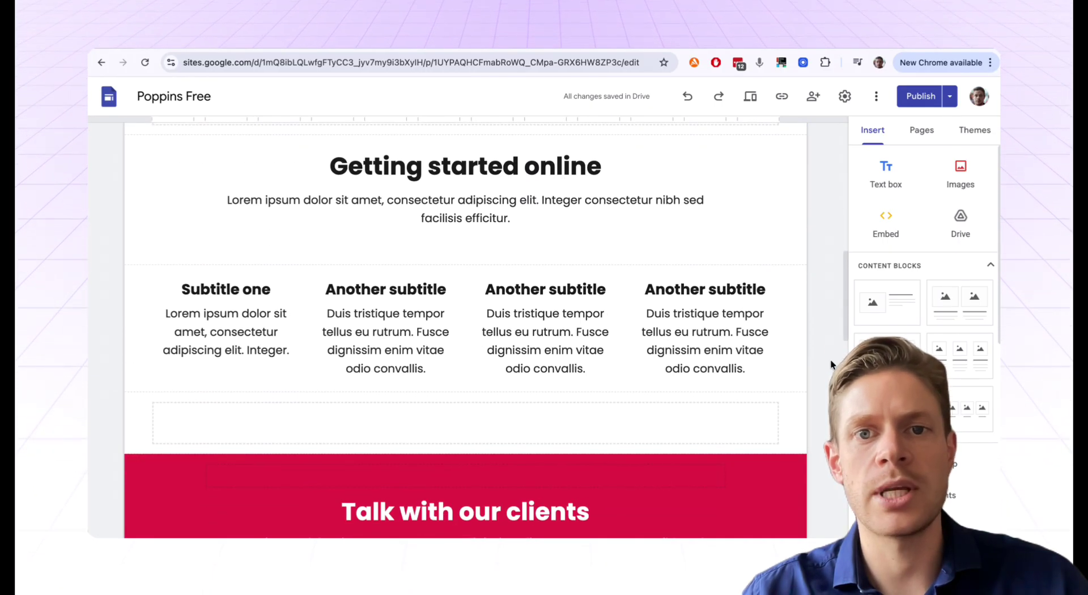
scroll(831, 359, down, 2)
scroll(831, 363, down, 3)
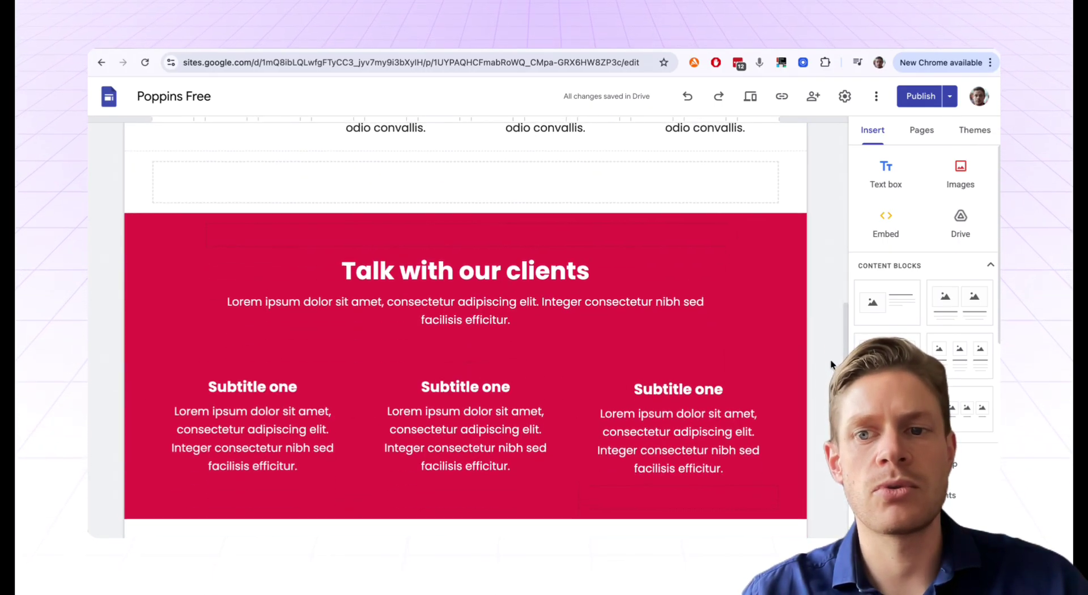
scroll(831, 359, down, 7)
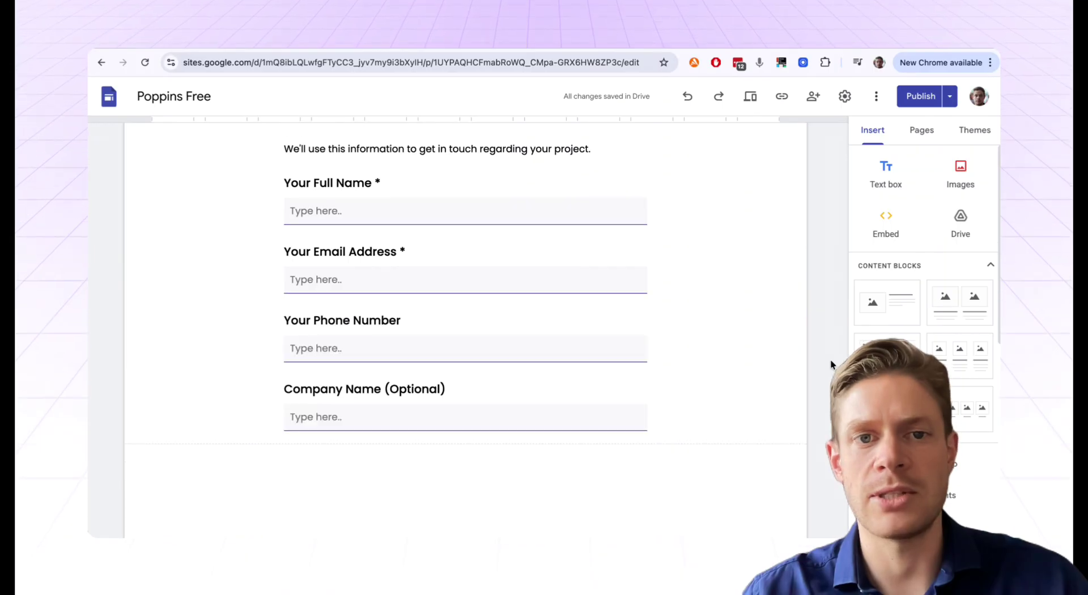
scroll(831, 360, up, 1)
scroll(831, 363, up, 1)
click(530, 290)
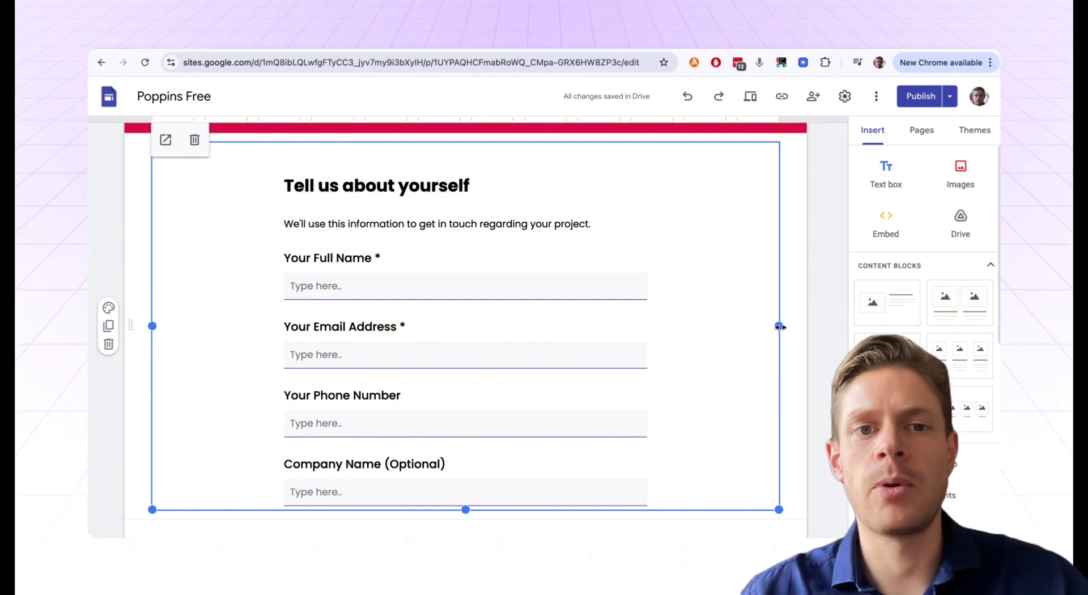
drag(780, 327, 361, 295)
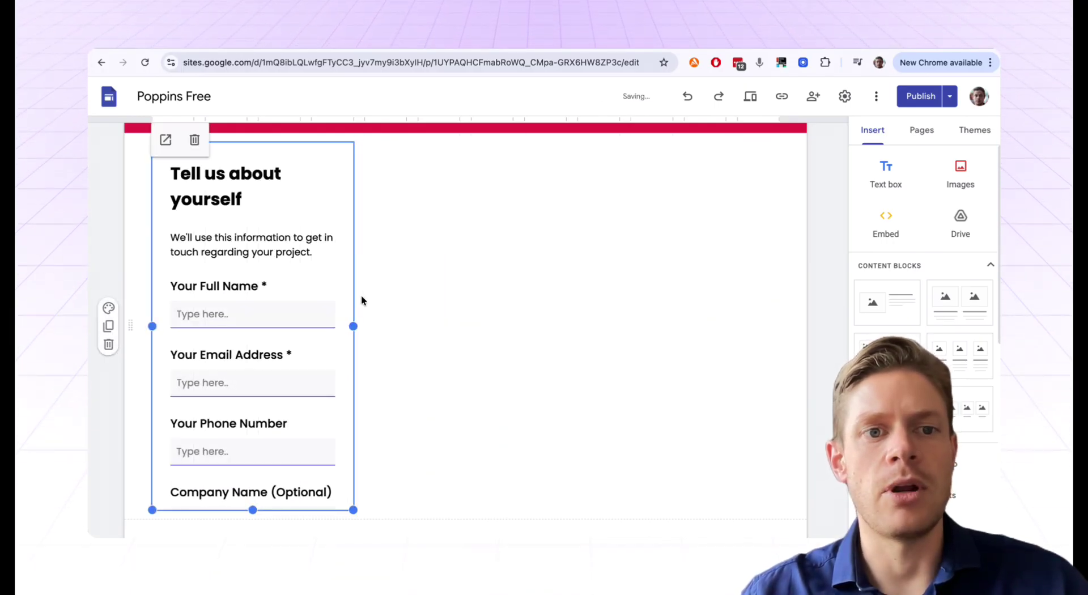
- Preview the site at phone size and examine how the narrowed form displays and scrolls between the red section and the footer
click(750, 101)
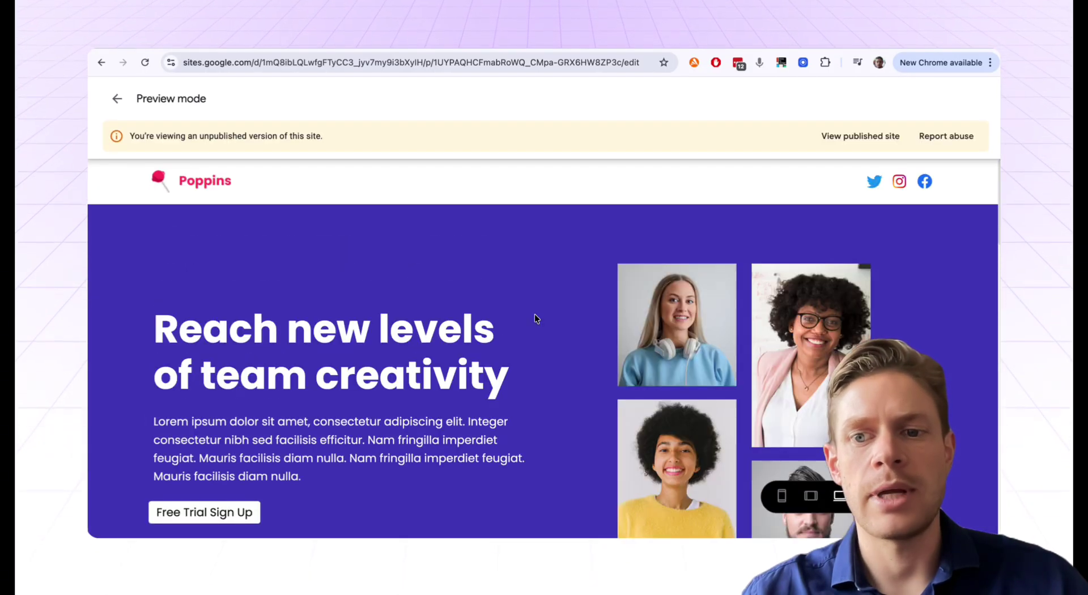
click(780, 496)
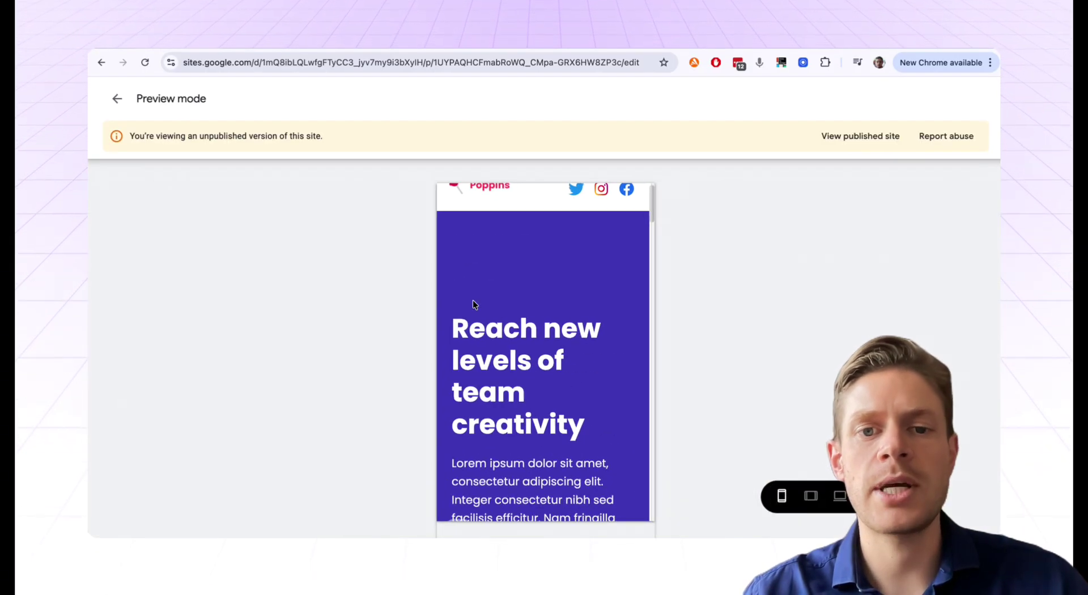
scroll(473, 304, down, 5)
scroll(473, 304, down, 10)
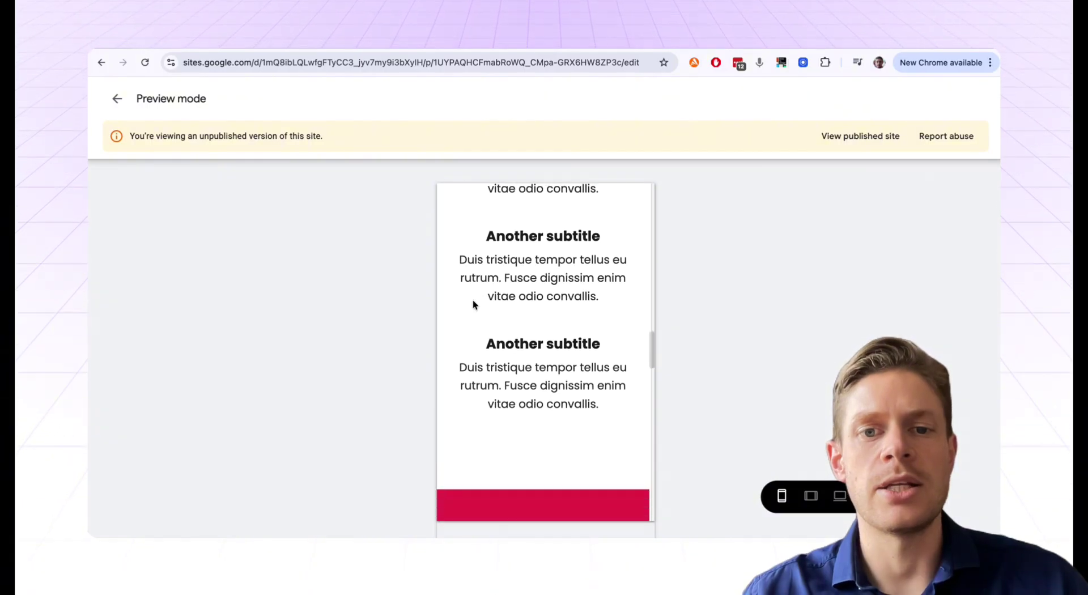
scroll(473, 304, down, 5)
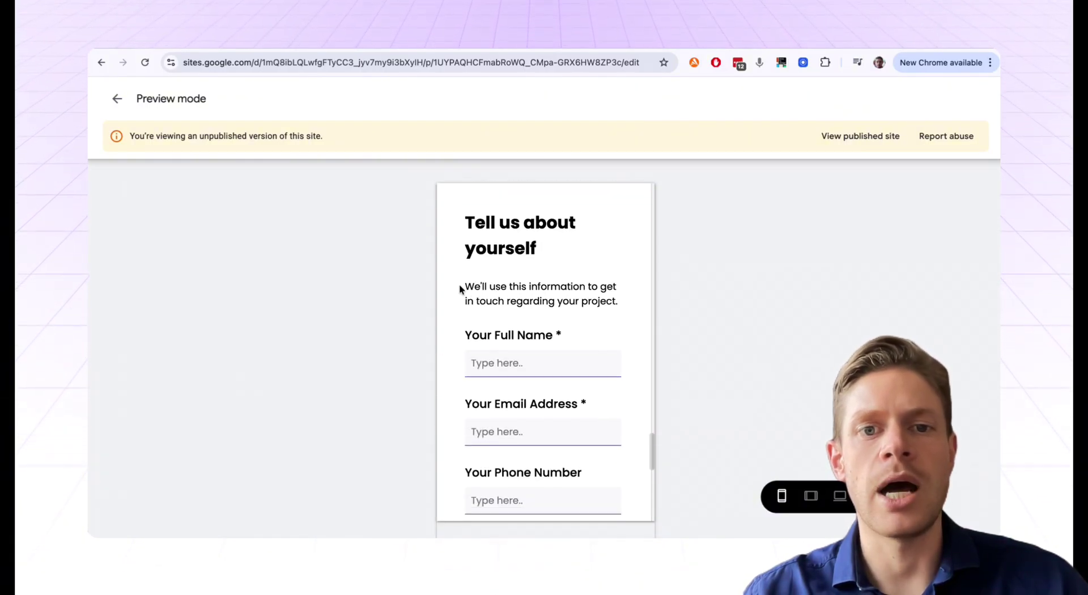
scroll(449, 286, down, 1)
scroll(450, 288, down, 4)
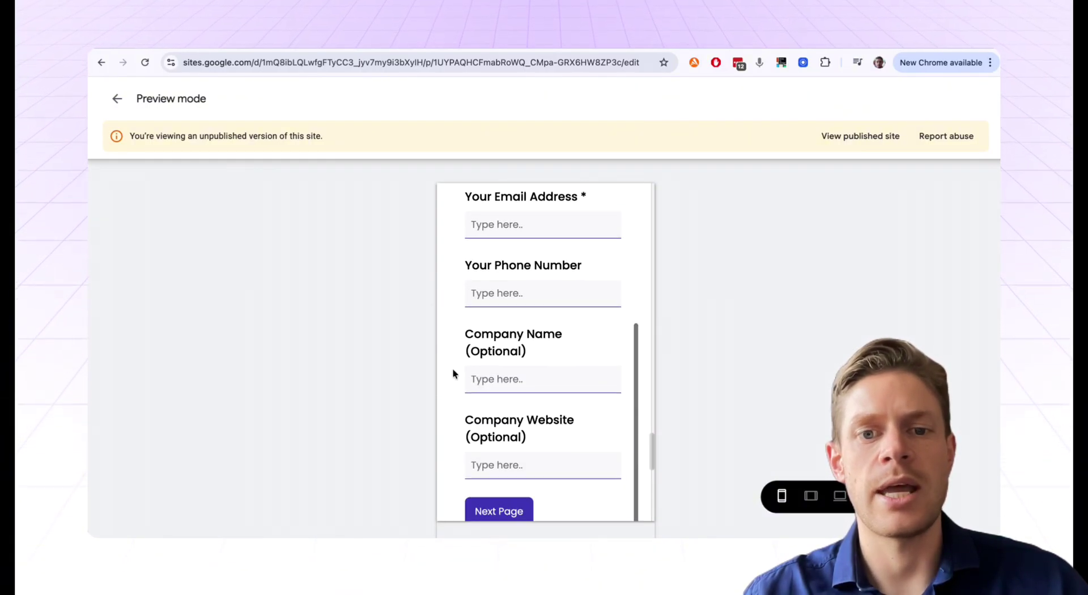
scroll(453, 376, down, 8)
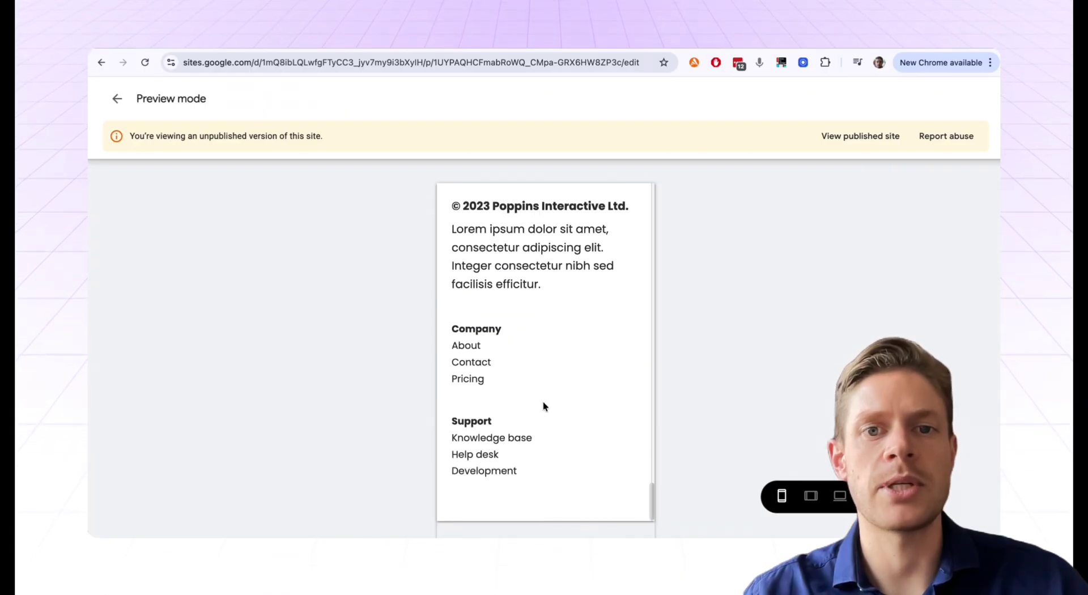
scroll(543, 407, up, 2)
scroll(544, 407, up, 4)
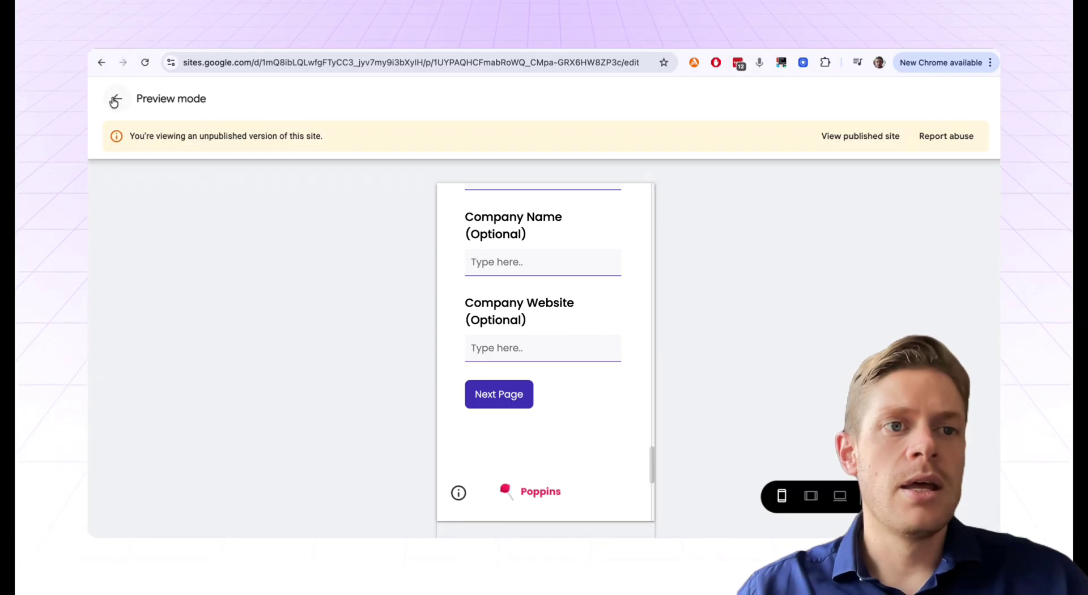
- Leave the preview and widen the embedded form block by one grid column from its outer edge
click(114, 101)
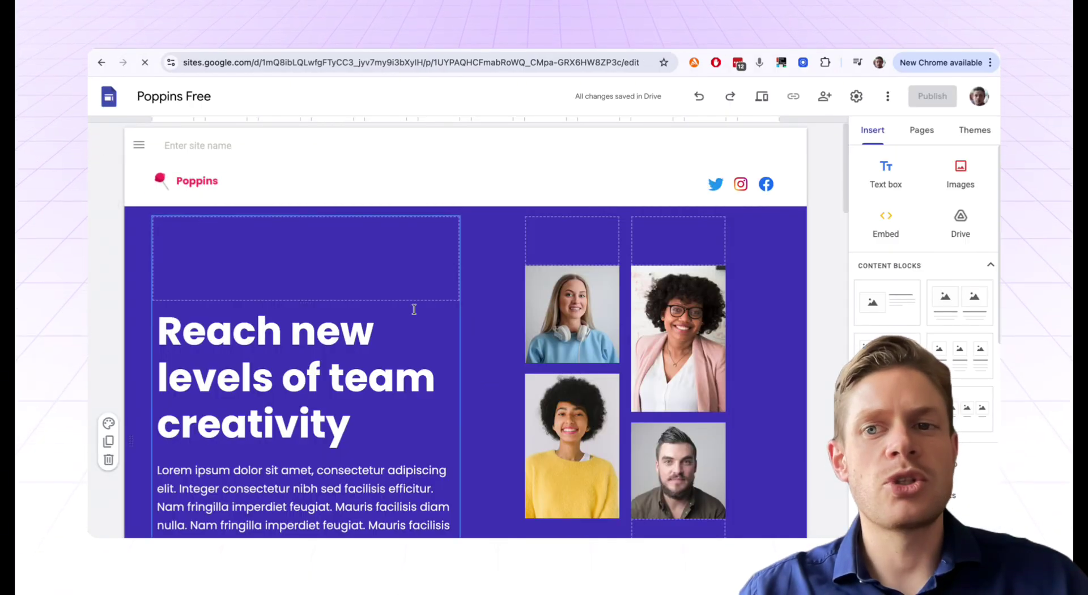
scroll(414, 309, down, 5)
scroll(414, 309, down, 10)
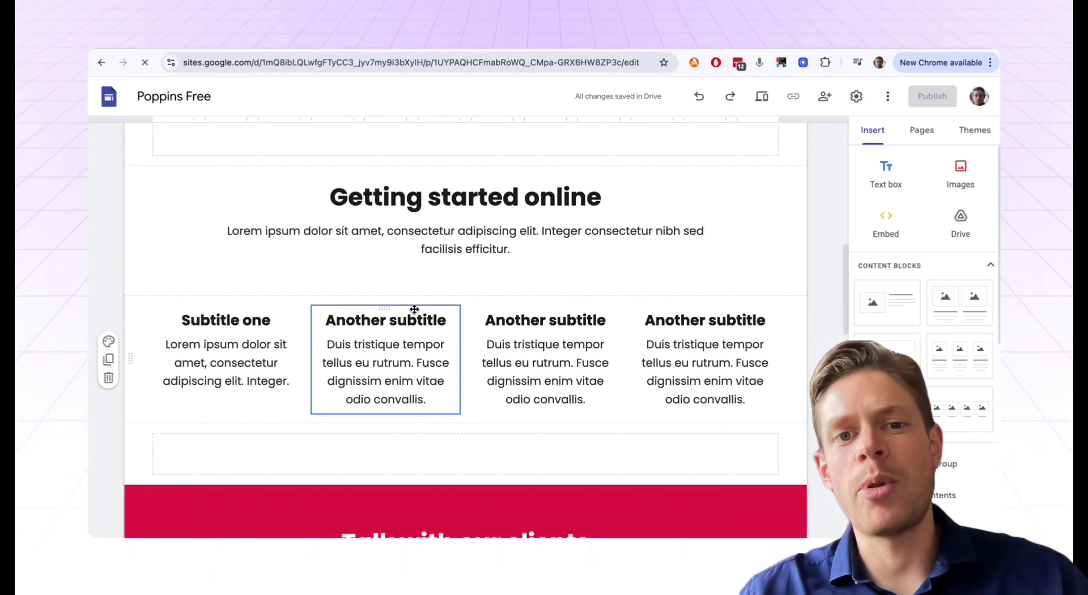
scroll(415, 309, down, 5)
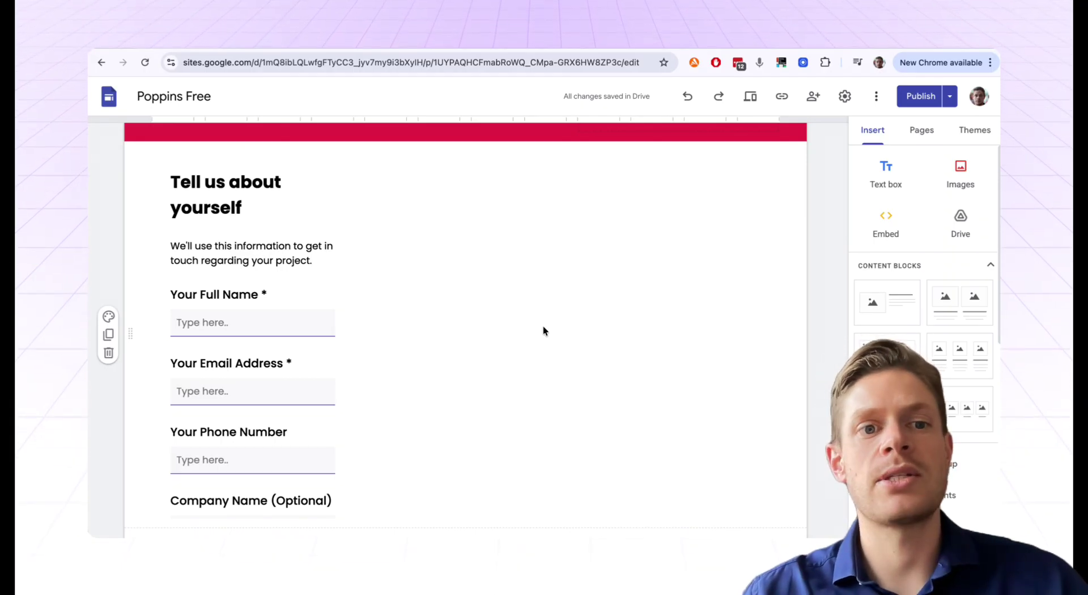
click(287, 324)
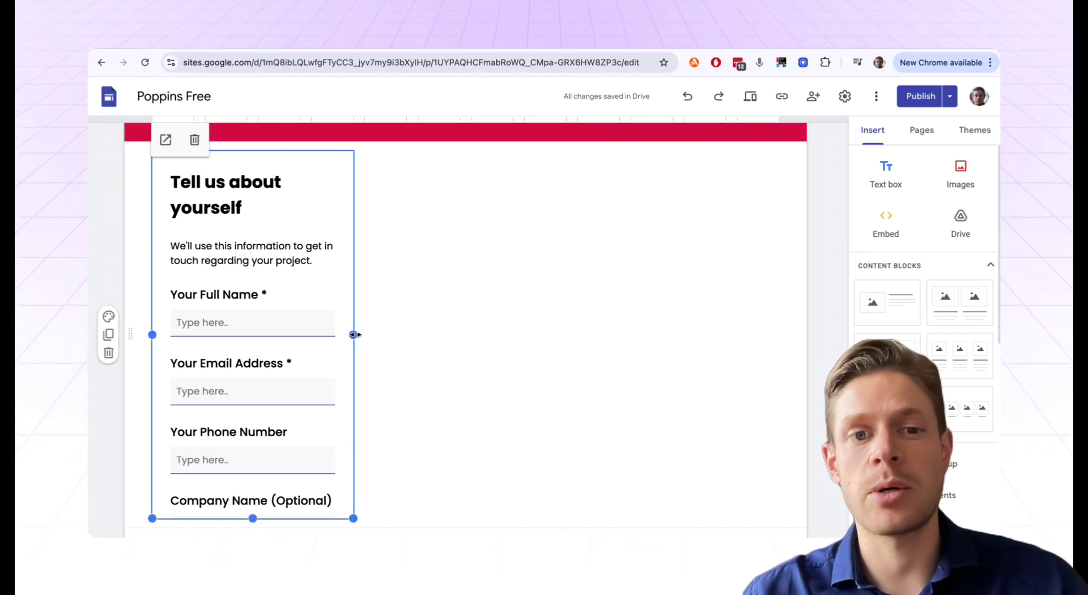
drag(354, 335, 408, 335)
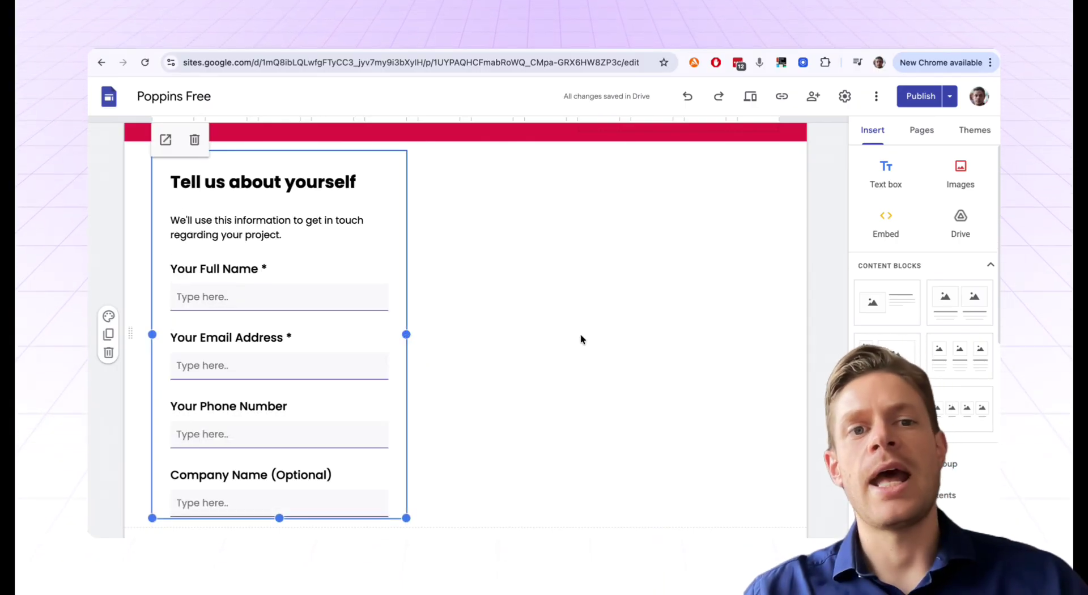
- Upload the olena-boho…nsplash.jpg image from the Downloads folder into the site
scroll(581, 339, down, 1)
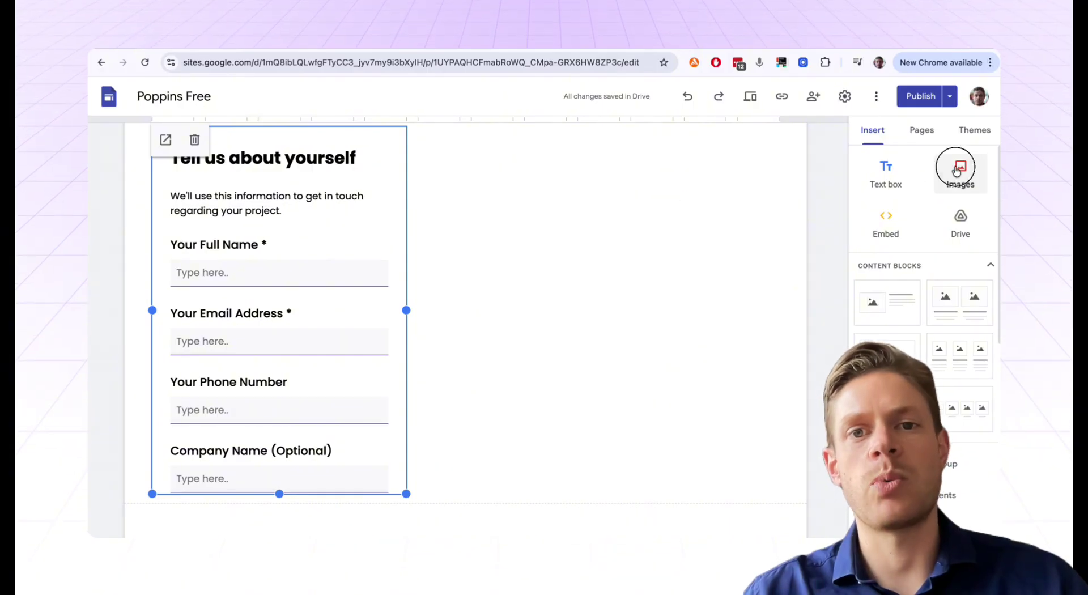
click(597, 244)
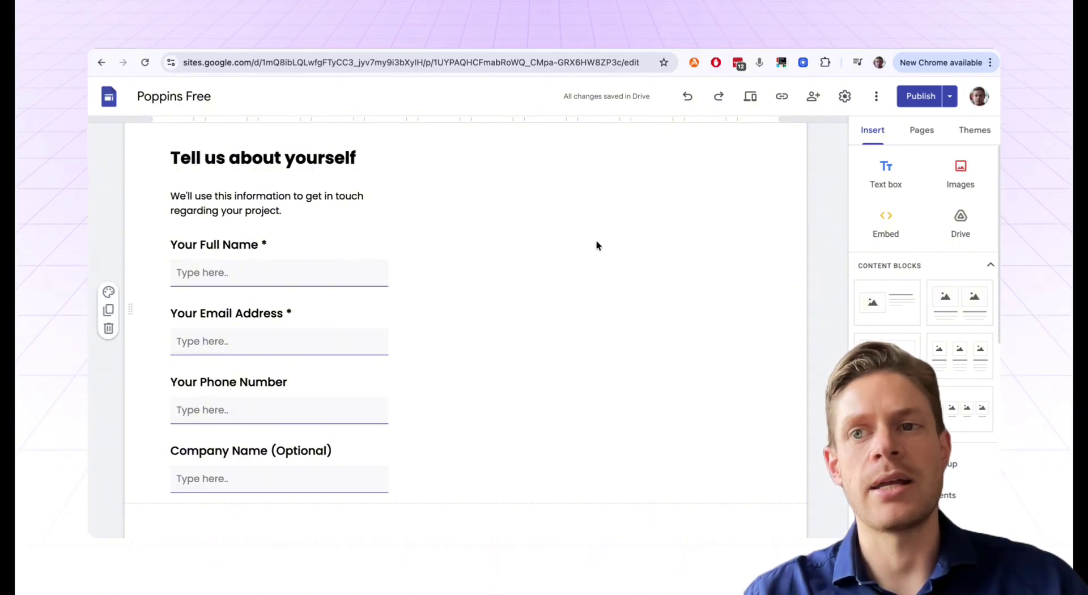
click(958, 165)
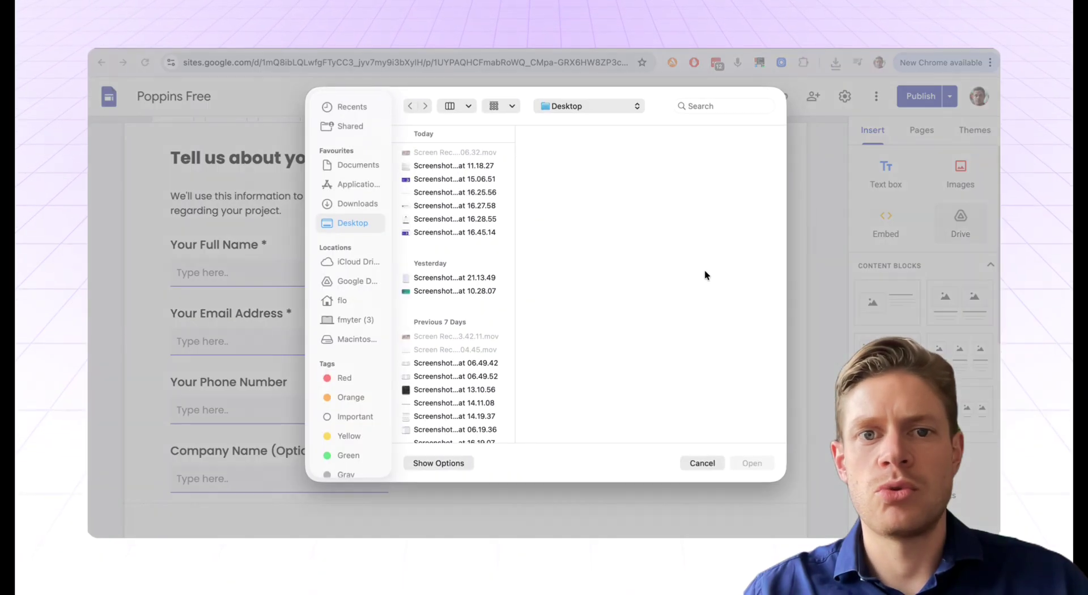
click(356, 204)
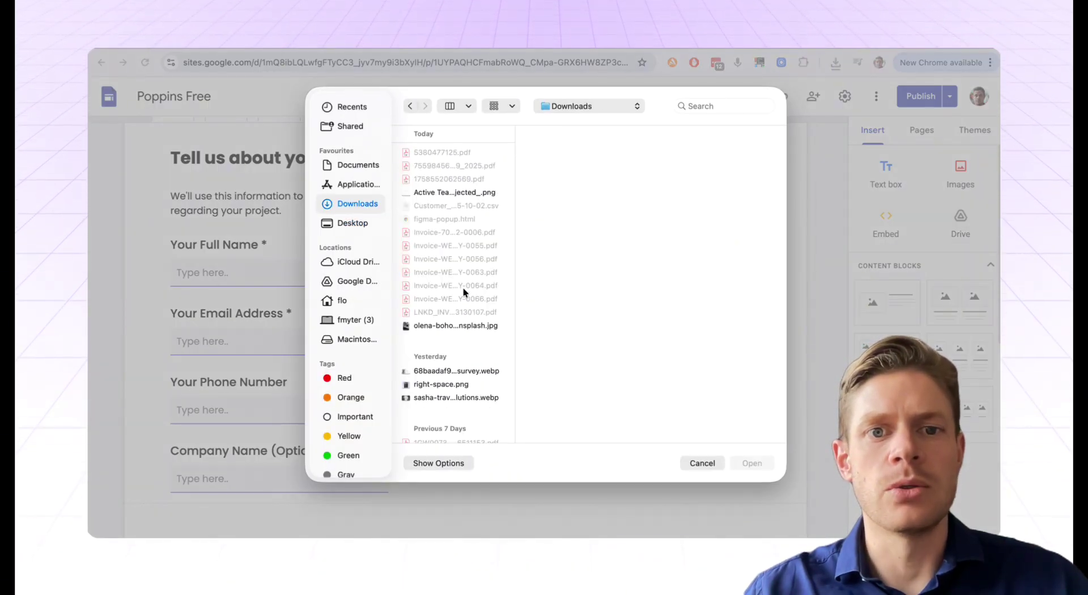
click(441, 327)
double_click(442, 328)
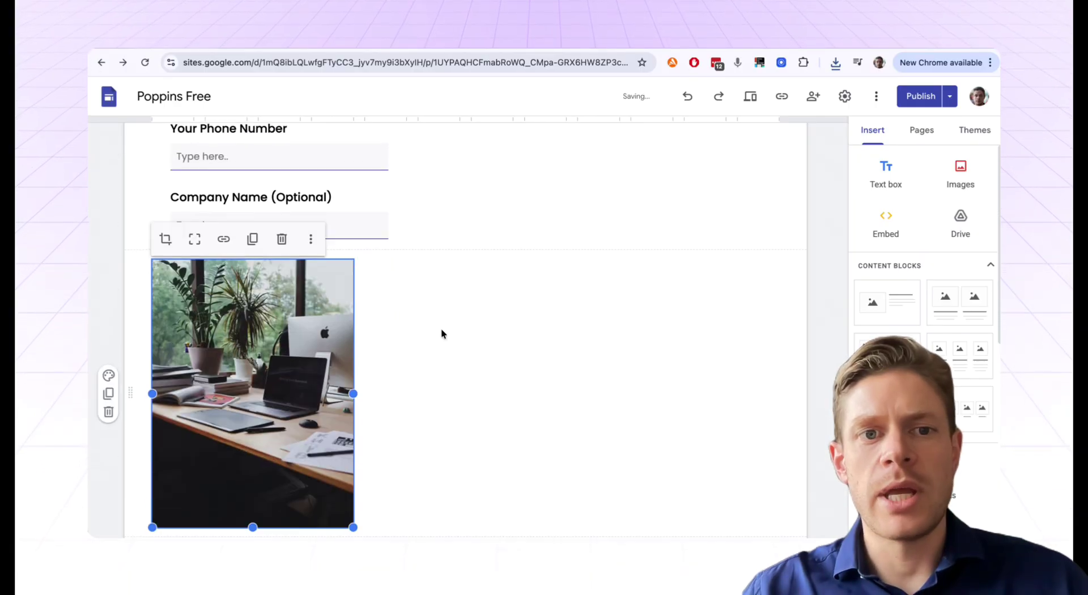
- Place the desk photo beside the embedded form and enlarge it to the outer content margin and slightly below the form block
drag(301, 293, 578, 284)
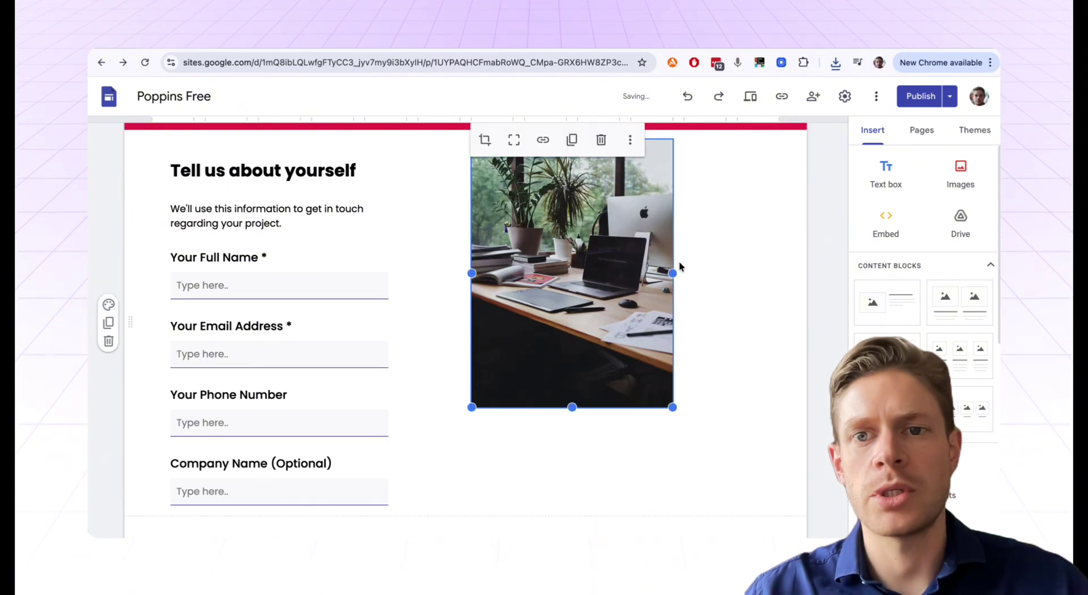
drag(673, 272, 779, 272)
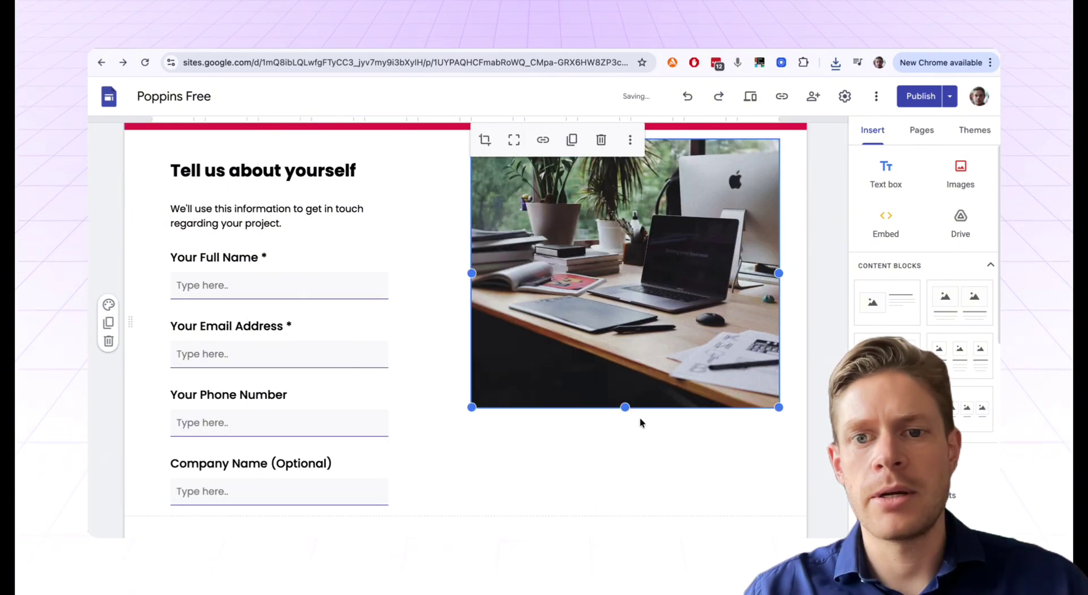
drag(626, 409, 621, 506)
scroll(545, 407, down, 2)
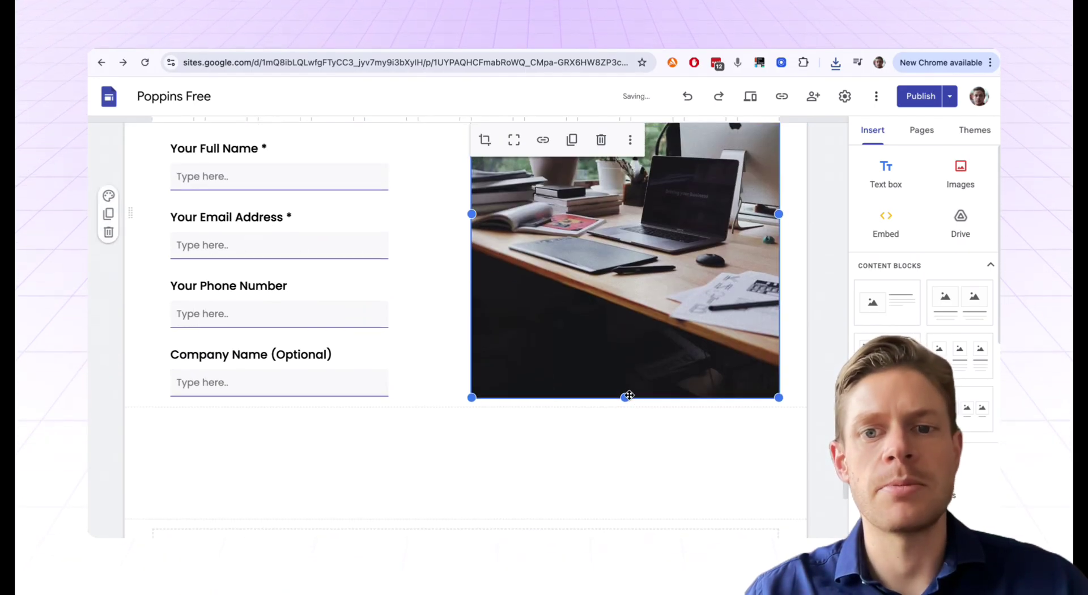
drag(629, 395, 588, 418)
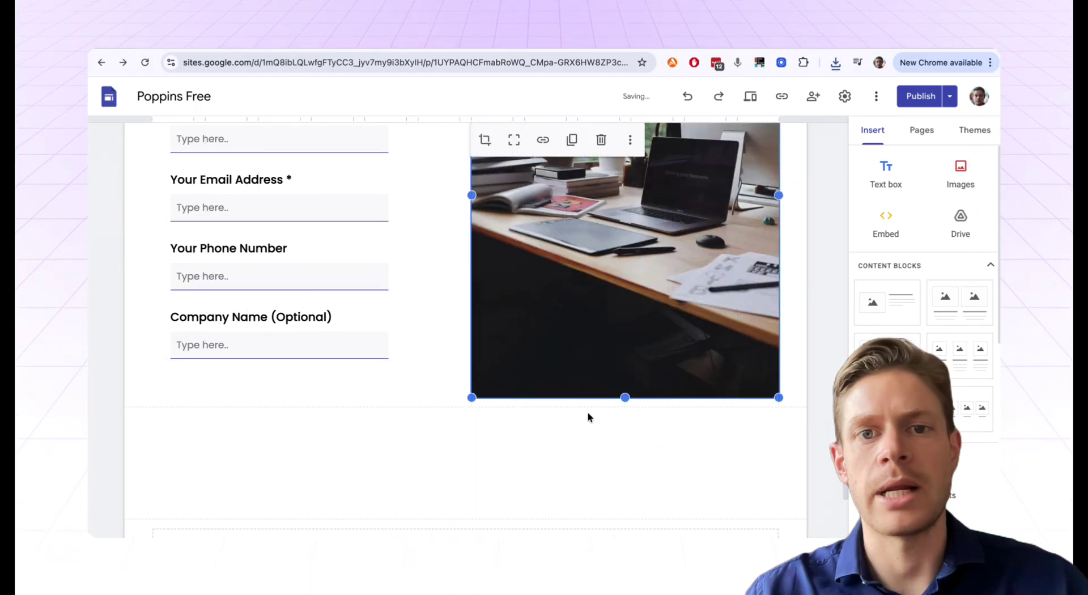
scroll(538, 364, up, 4)
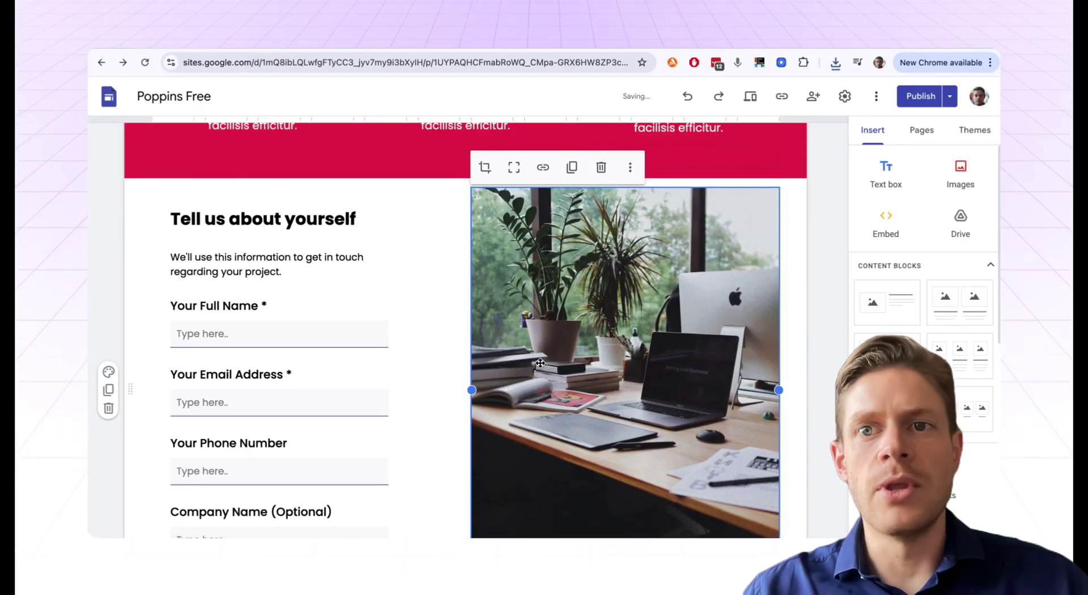
- Preview the site at desktop size and examine how the embedded form and the desk photo sit side by side
click(753, 98)
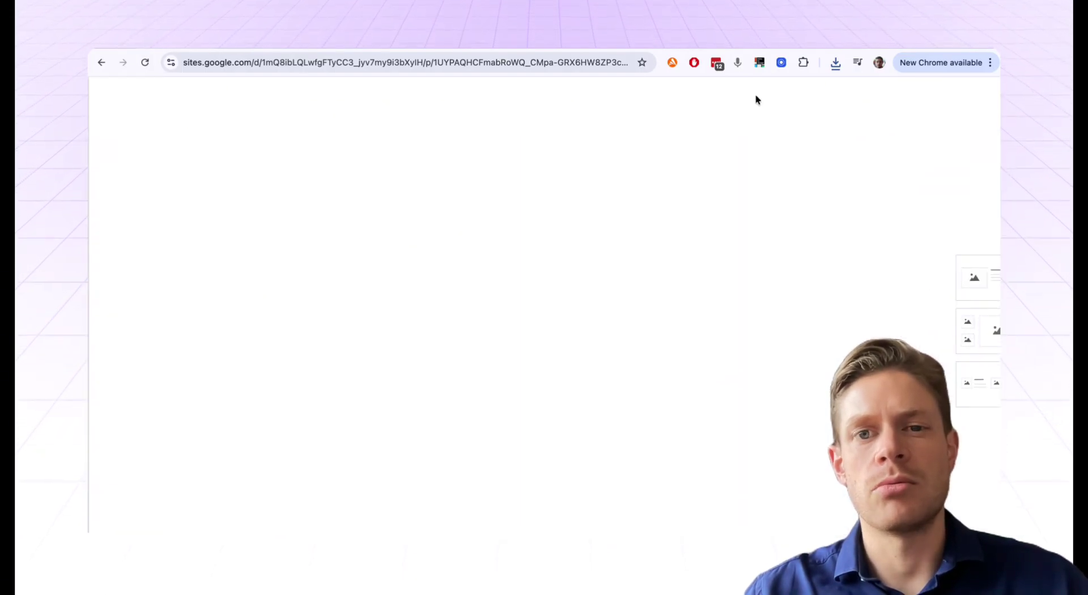
scroll(491, 279, down, 15)
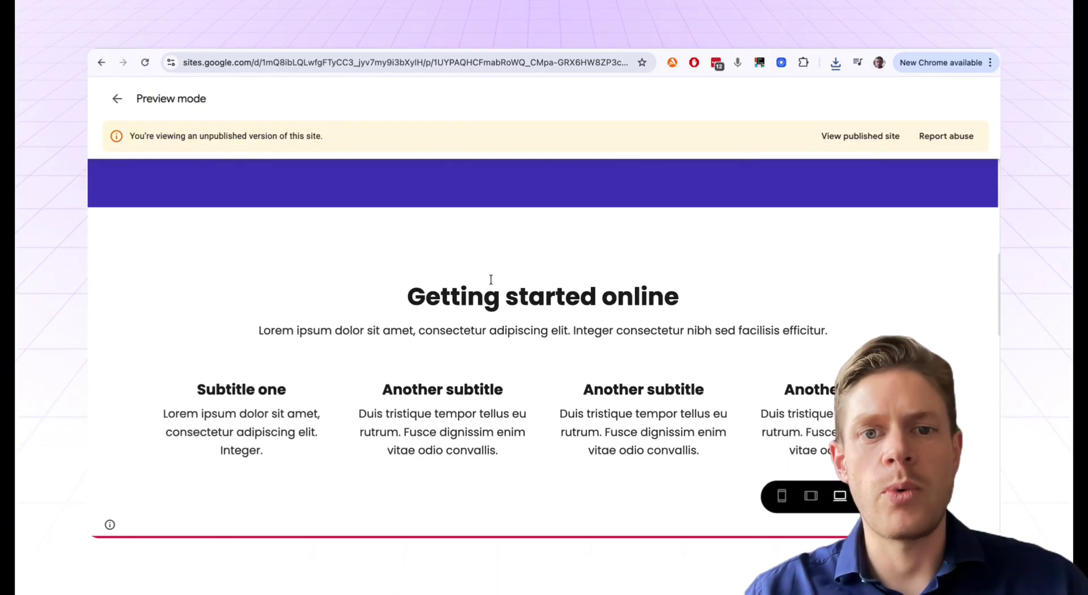
scroll(491, 279, down, 4)
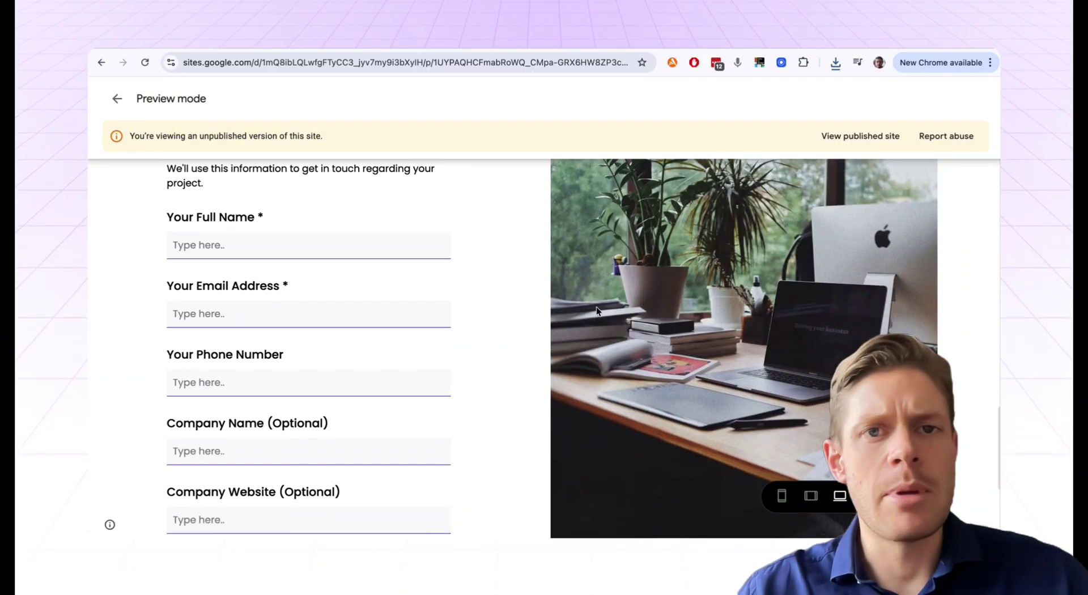
scroll(572, 342, down, 2)
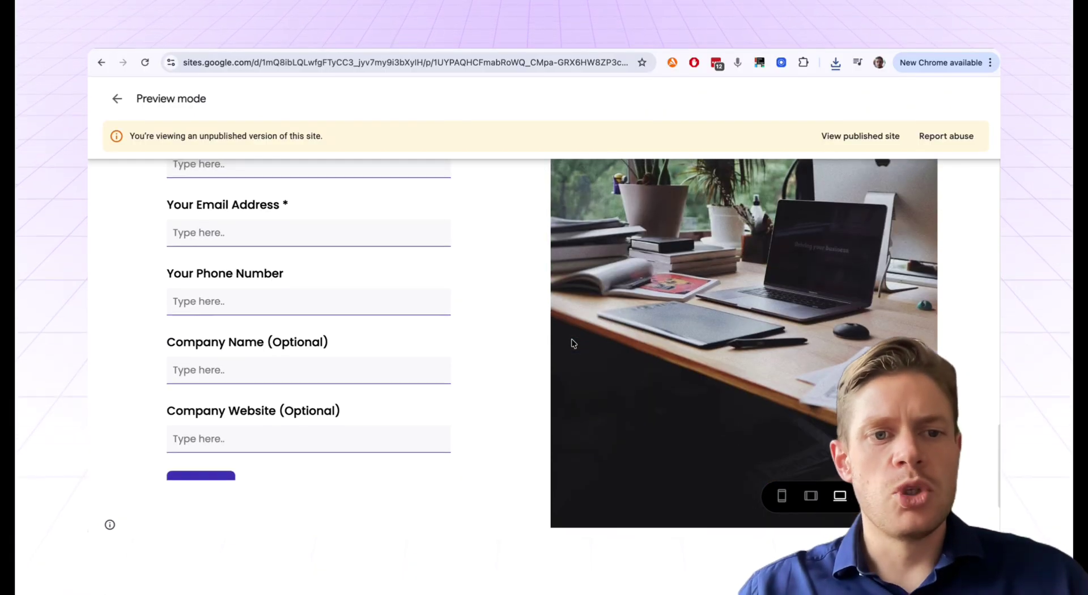
scroll(426, 350, down, 1)
scroll(426, 350, up, 1)
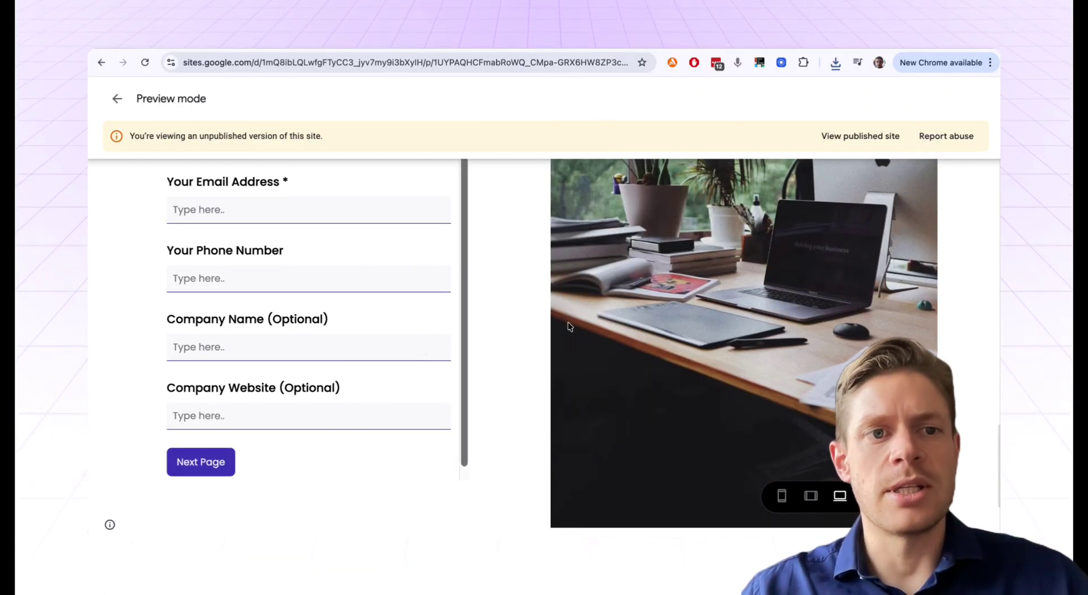
scroll(568, 326, up, 3)
scroll(569, 326, up, 1)
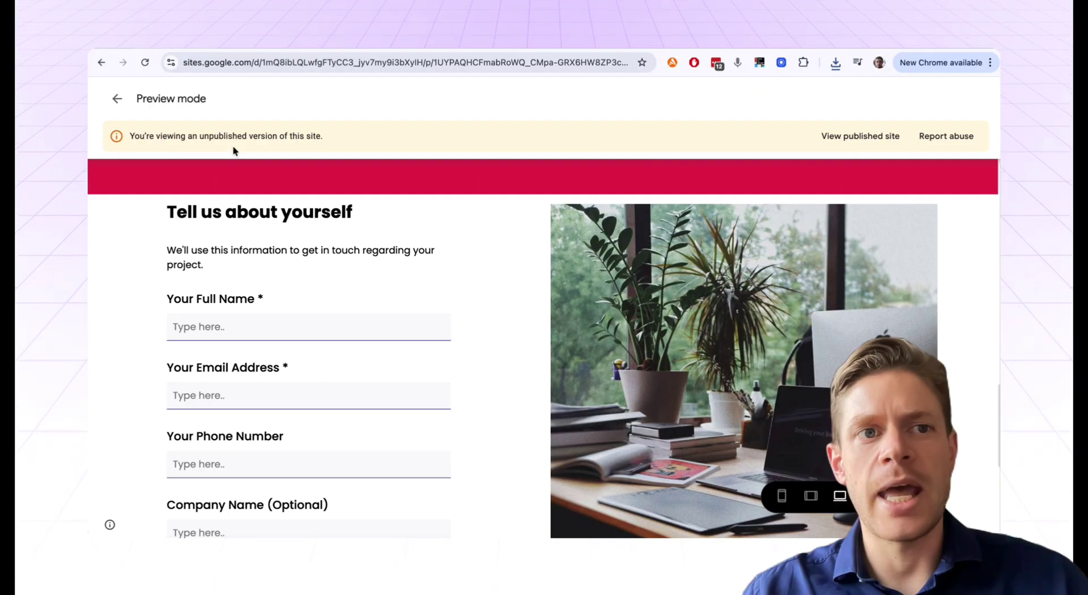
- Switch the preview to phone size and examine how the form scrolls and how the desk photo stacks with it
click(776, 495)
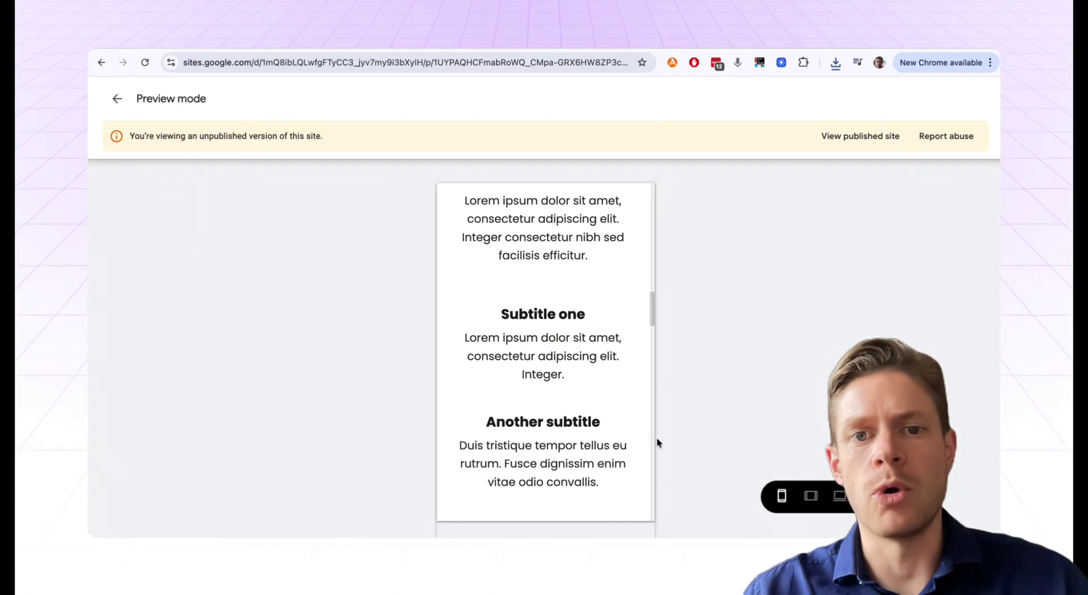
scroll(553, 328, down, 3)
scroll(553, 332, down, 10)
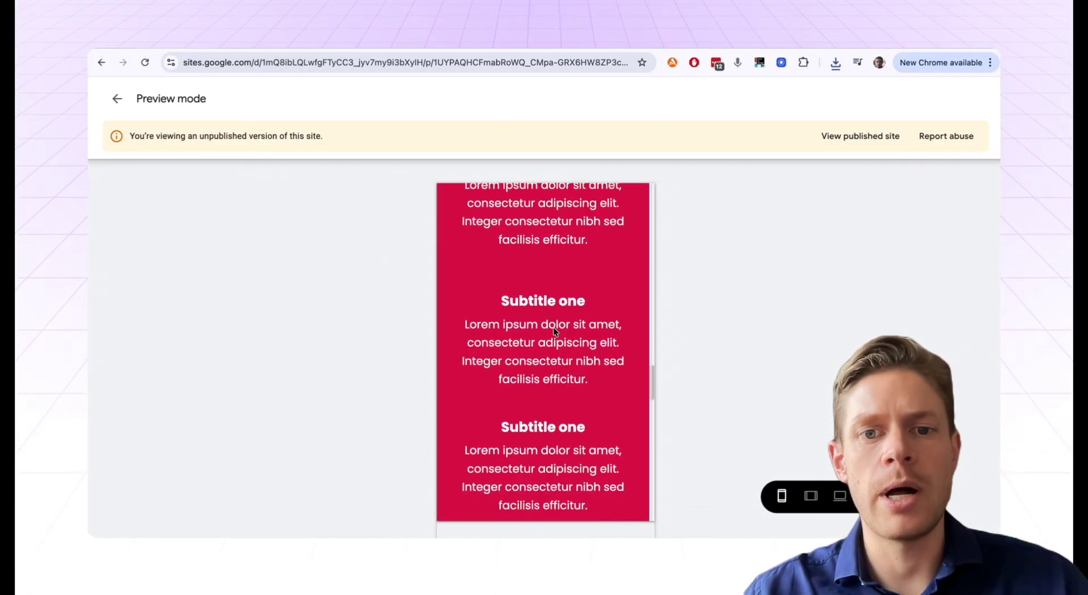
scroll(468, 344, down, 2)
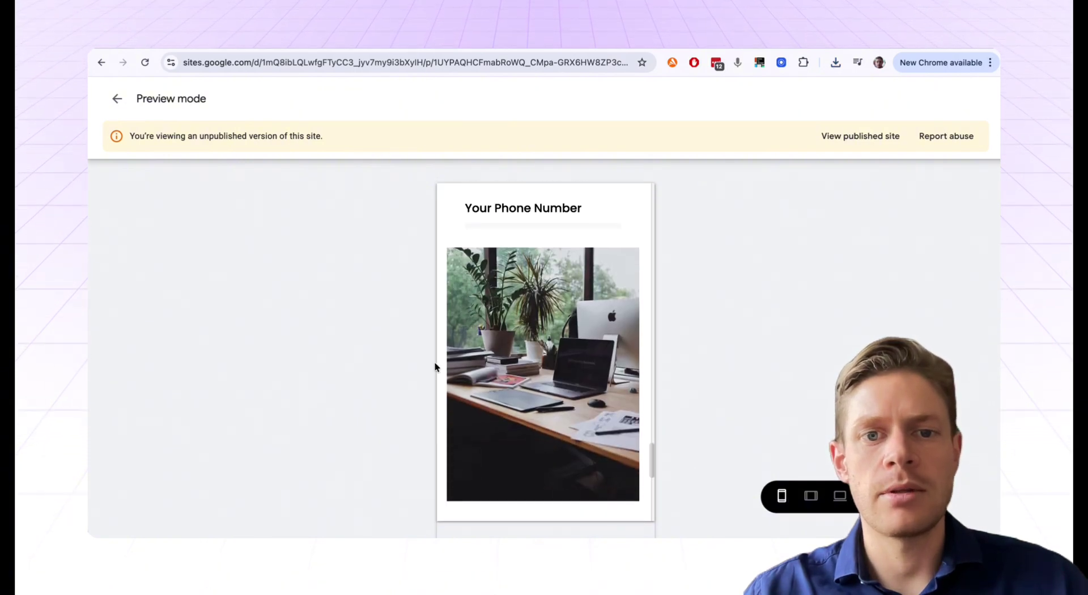
scroll(461, 365, up, 4)
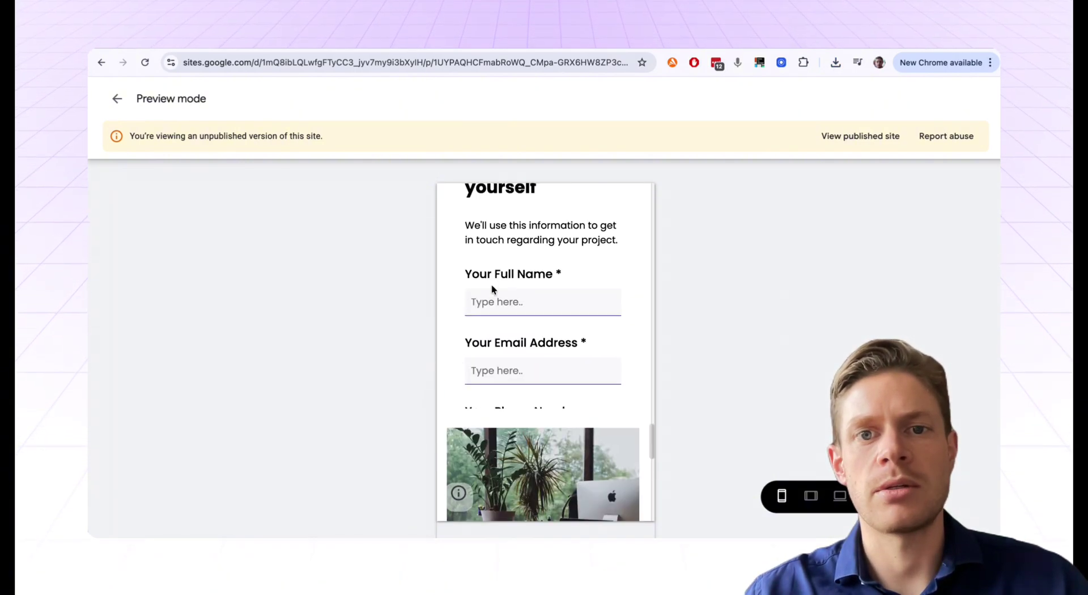
scroll(492, 286, up, 2)
scroll(492, 286, down, 2)
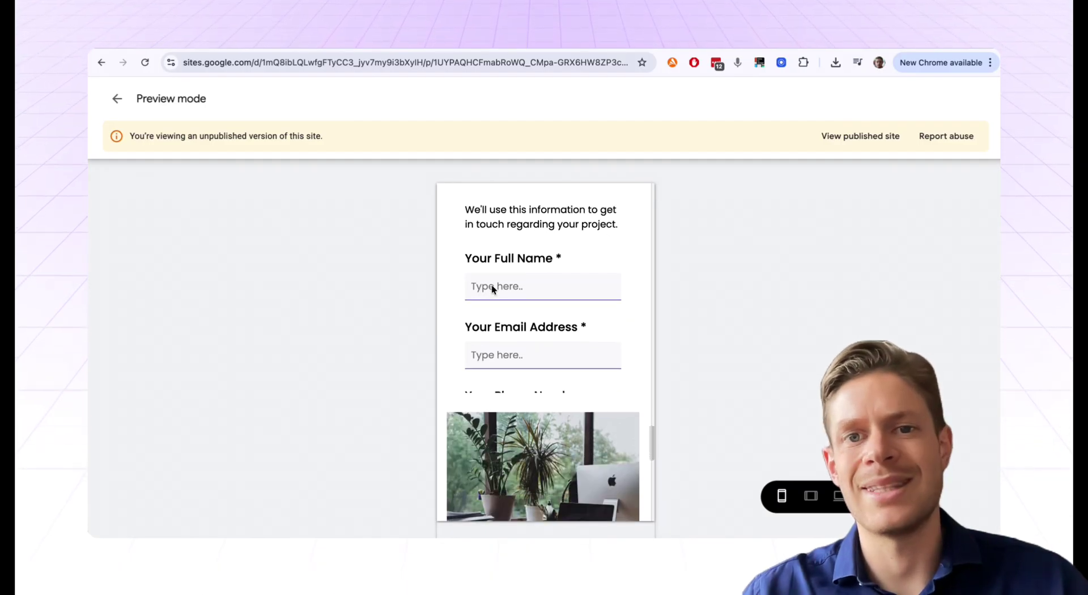
scroll(491, 287, down, 1)
scroll(491, 286, down, 5)
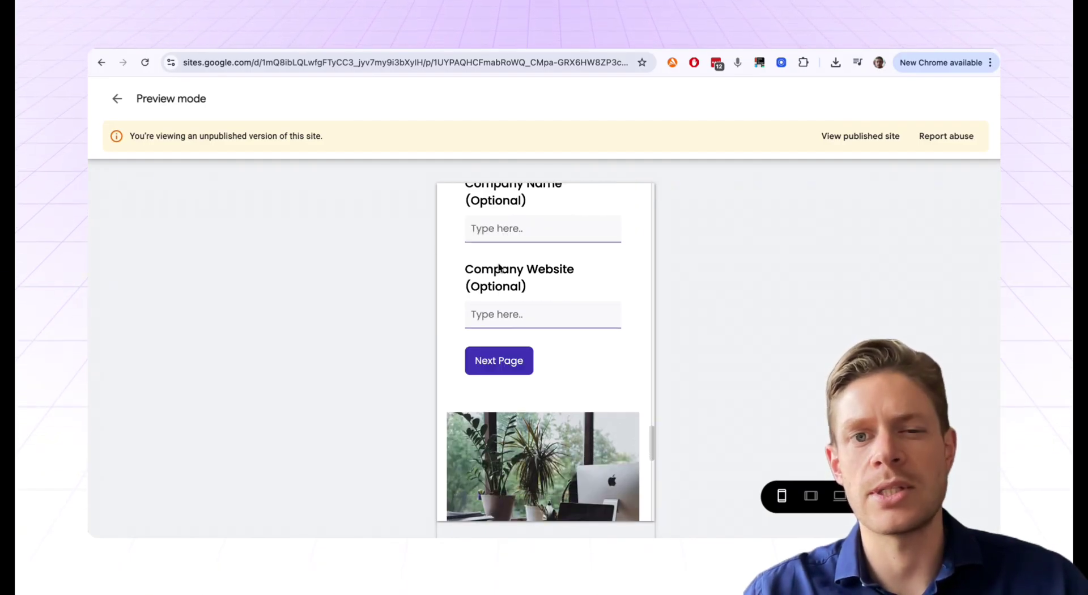
scroll(471, 278, up, 5)
scroll(499, 263, up, 4)
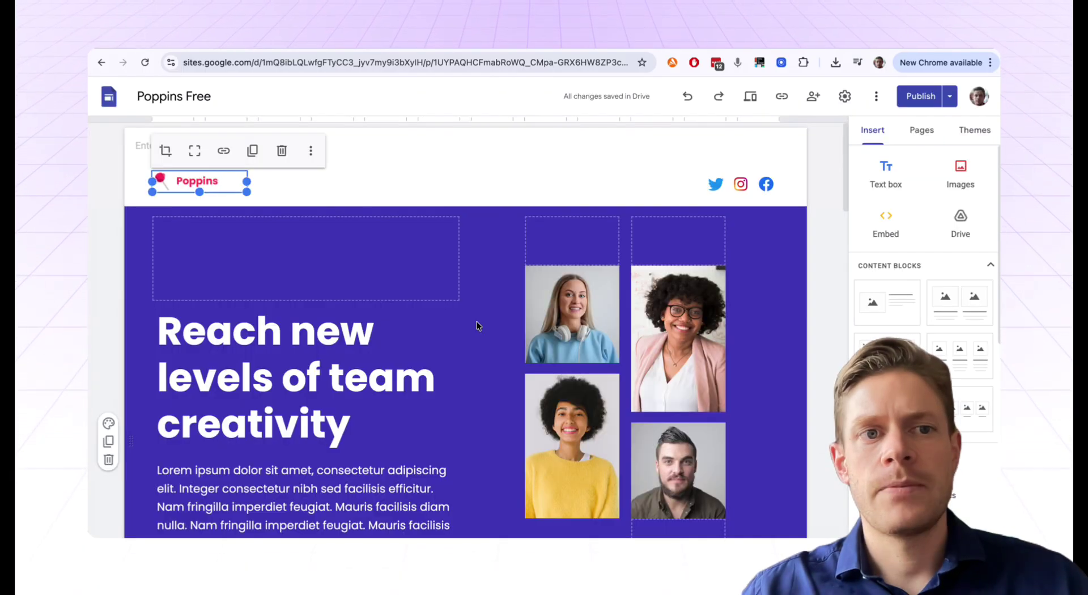
- Lengthen the embedded form block downward so its first page fits through the Next Page button, ending slightly below the desk photo
scroll(477, 321, down, 10)
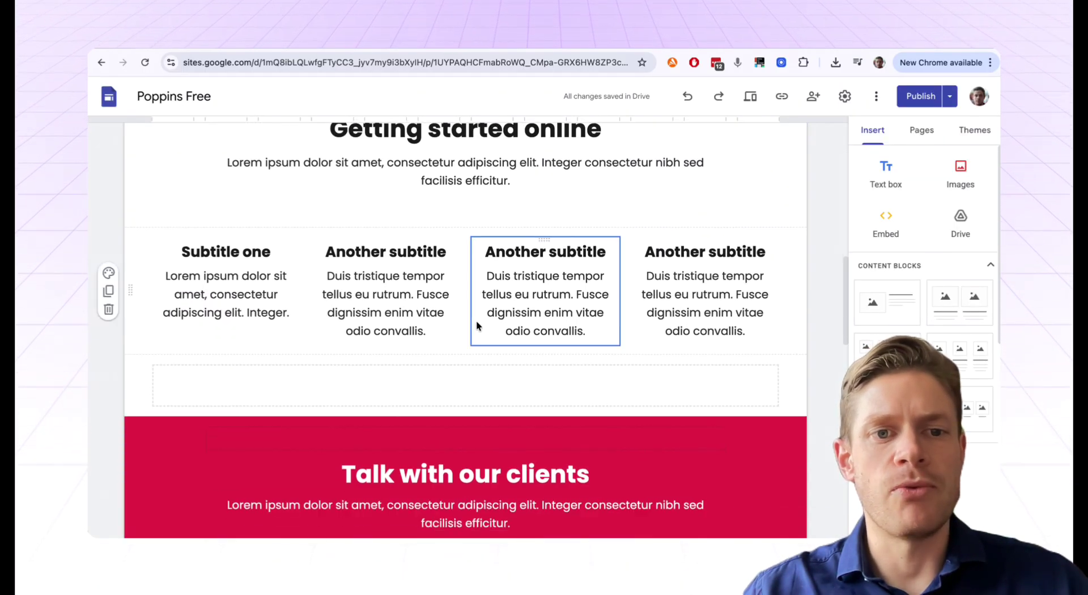
scroll(476, 321, down, 15)
scroll(403, 203, up, 3)
click(403, 205)
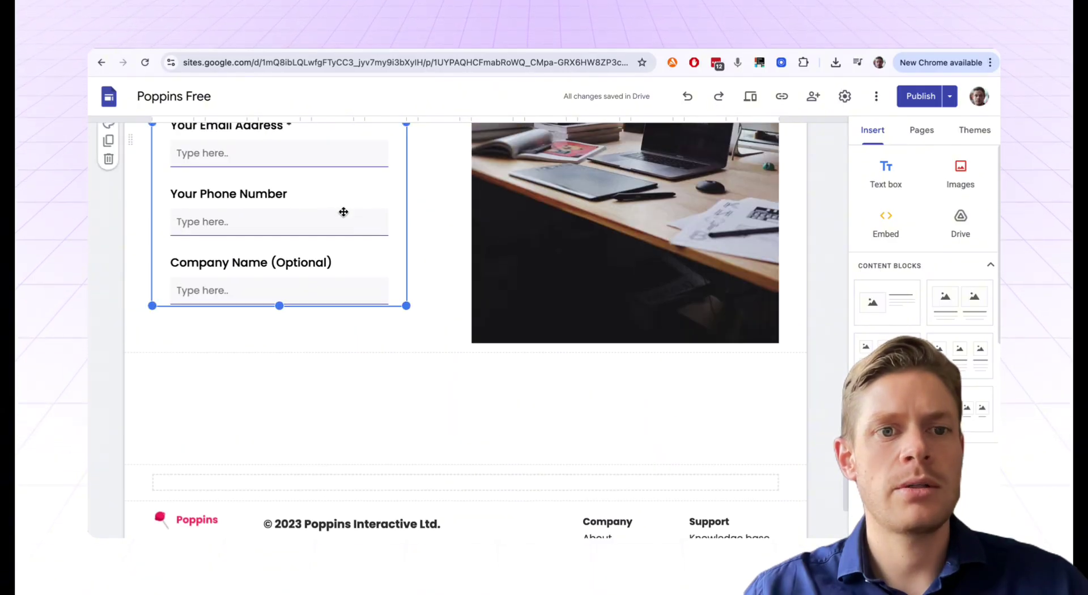
click(287, 310)
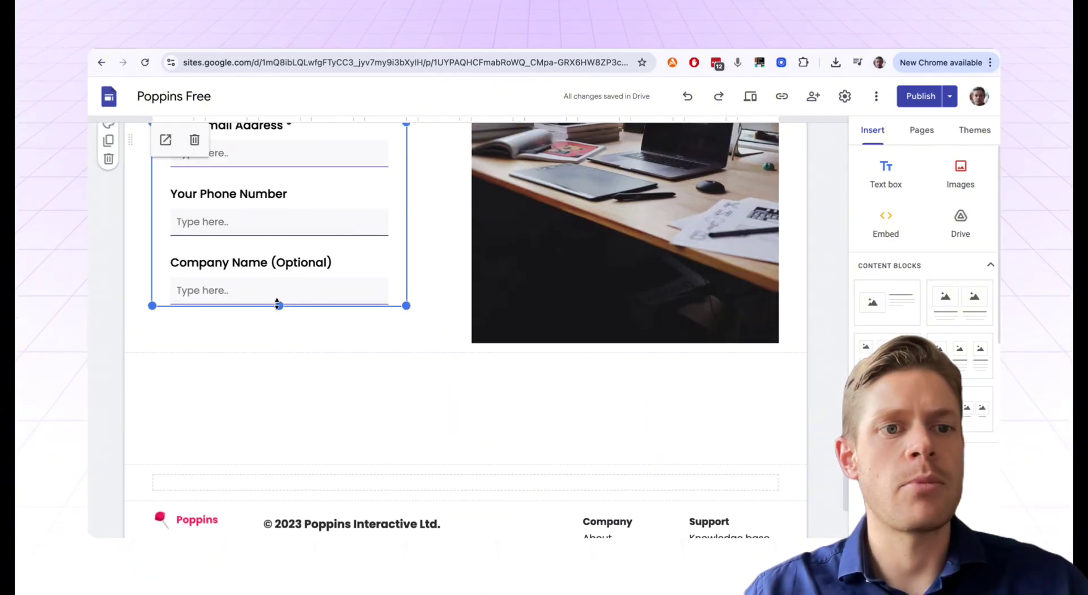
drag(279, 306, 311, 348)
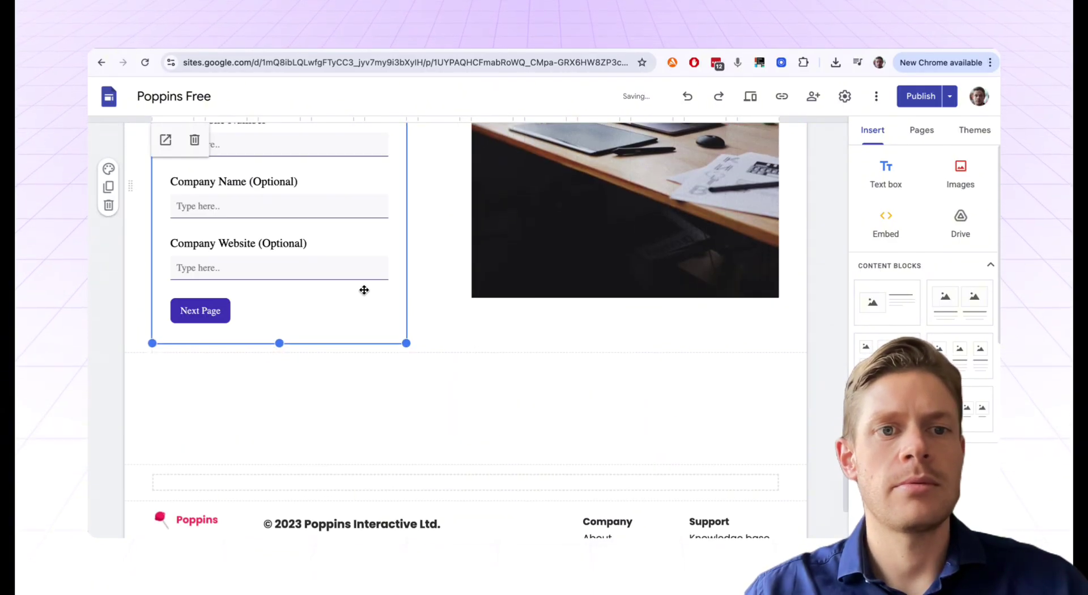
- Examine the lengthened form block beside the desk photo and select the photo
scroll(364, 290, up, 5)
scroll(432, 294, up, 1)
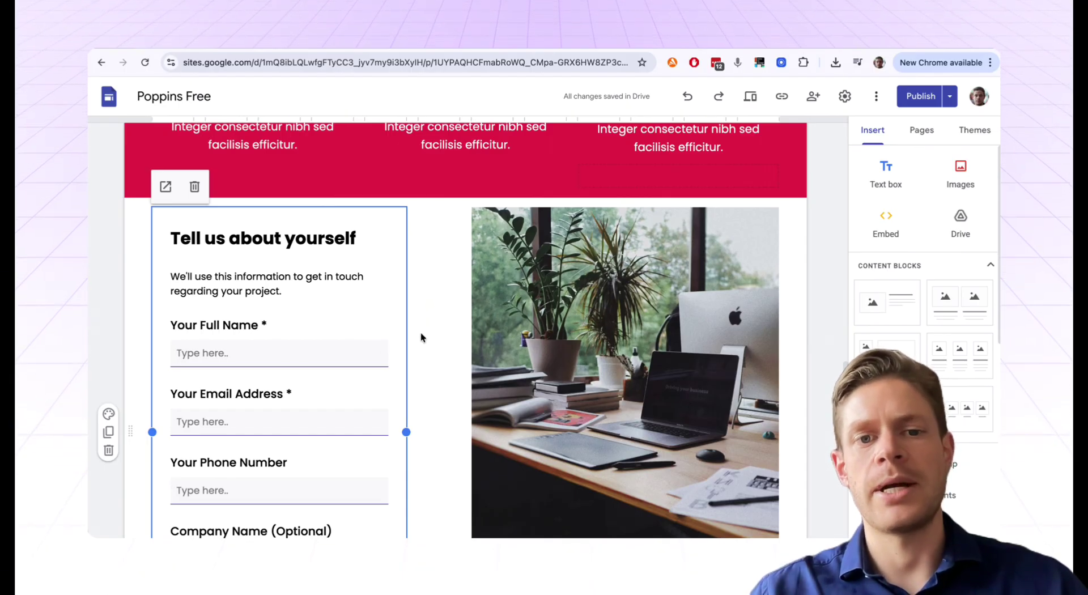
click(536, 391)
scroll(448, 376, down, 2)
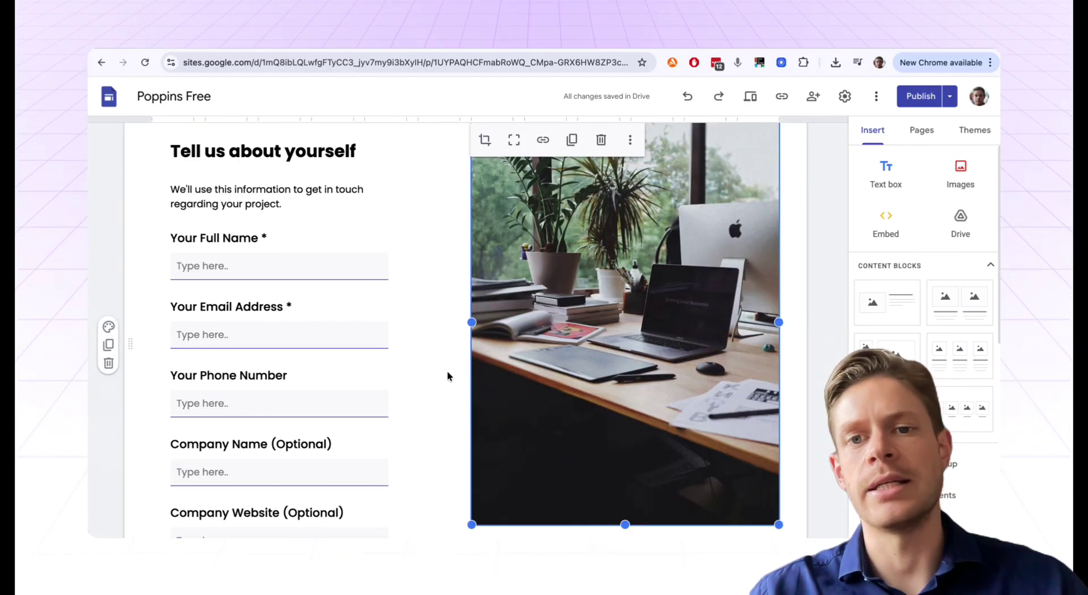